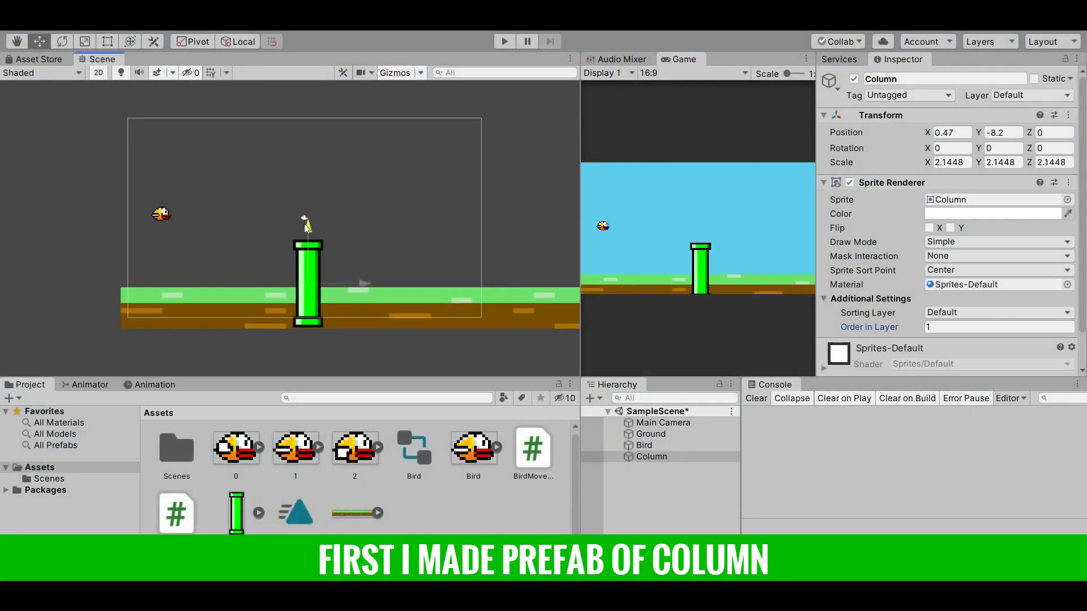
Stretch the Column taller and lower it so its top sits below the bird
left_click_drag(304, 216, 305, 236)
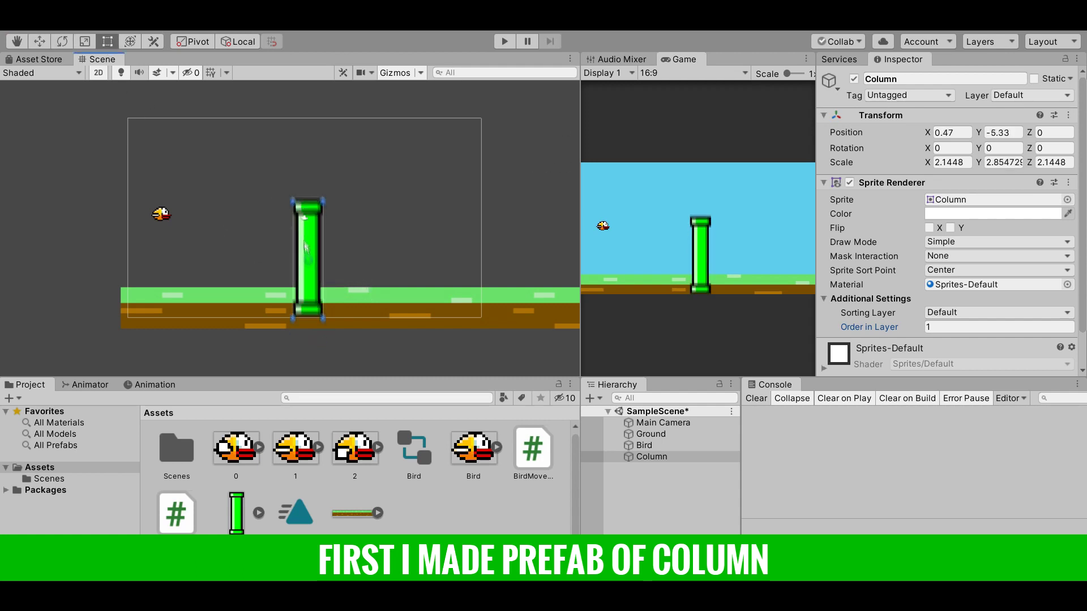
left_click_drag(306, 239, 311, 312)
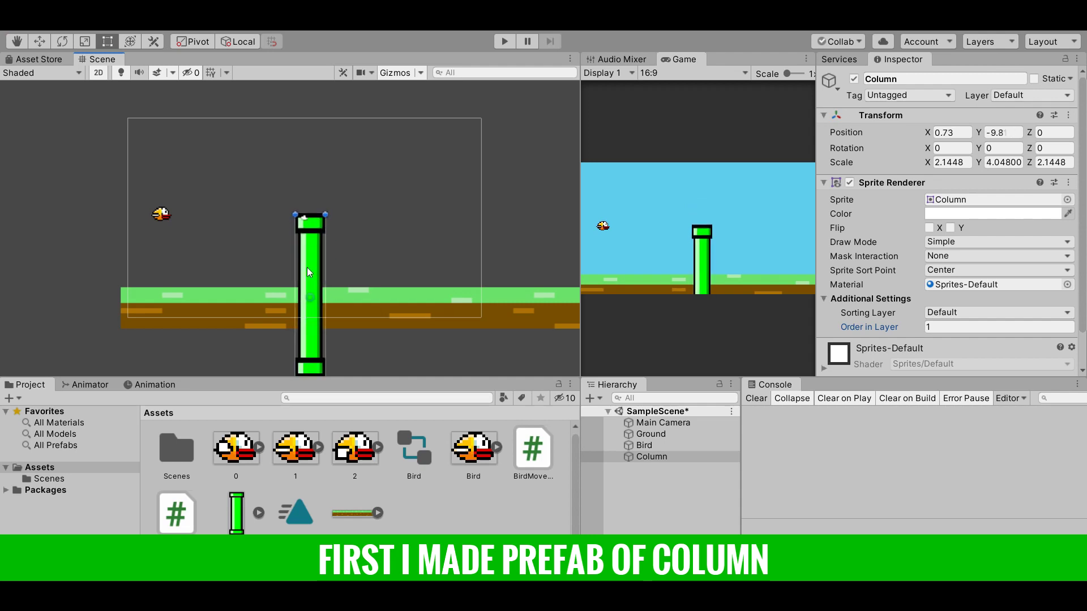
type("0")
key("Tab")
type("0")
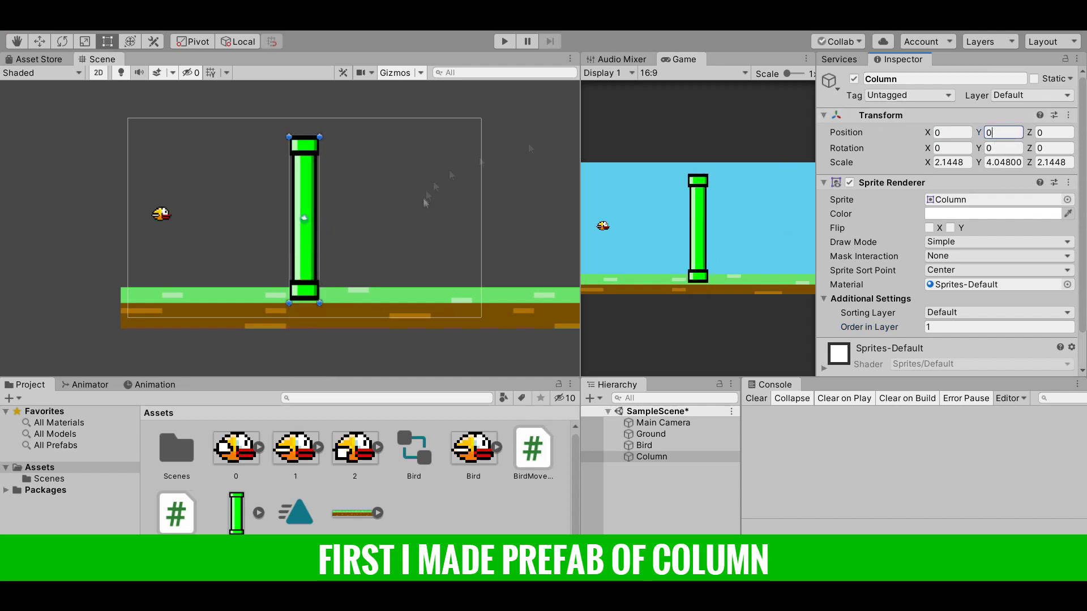
left_click_drag(304, 165, 301, 249)
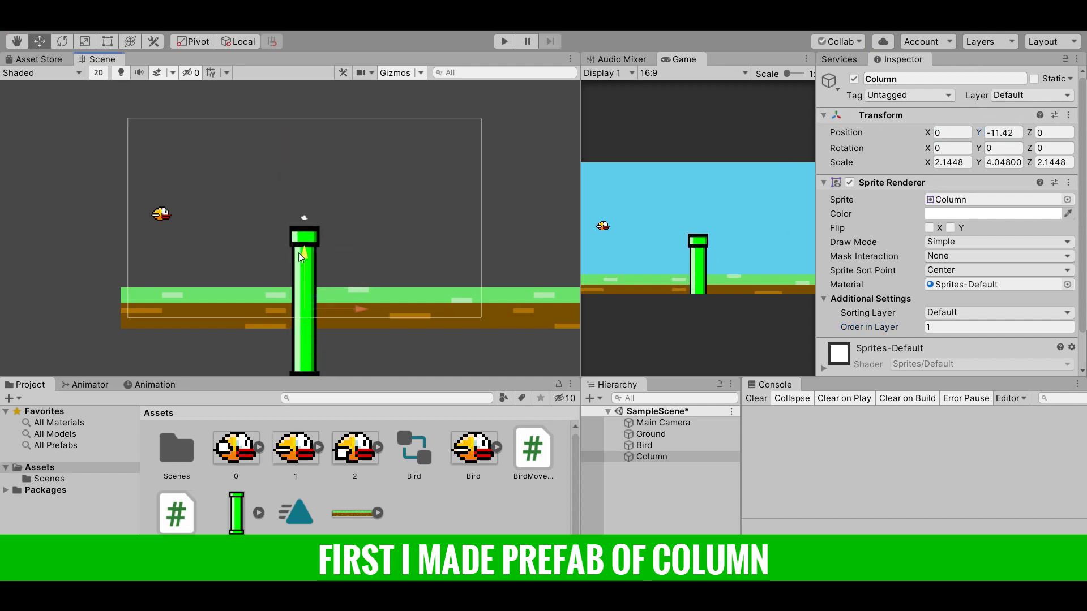
Duplicate the column, move the copy above the bird, and start a play test
key("ctrl+d")
left_click_drag(316, 244, 314, 43)
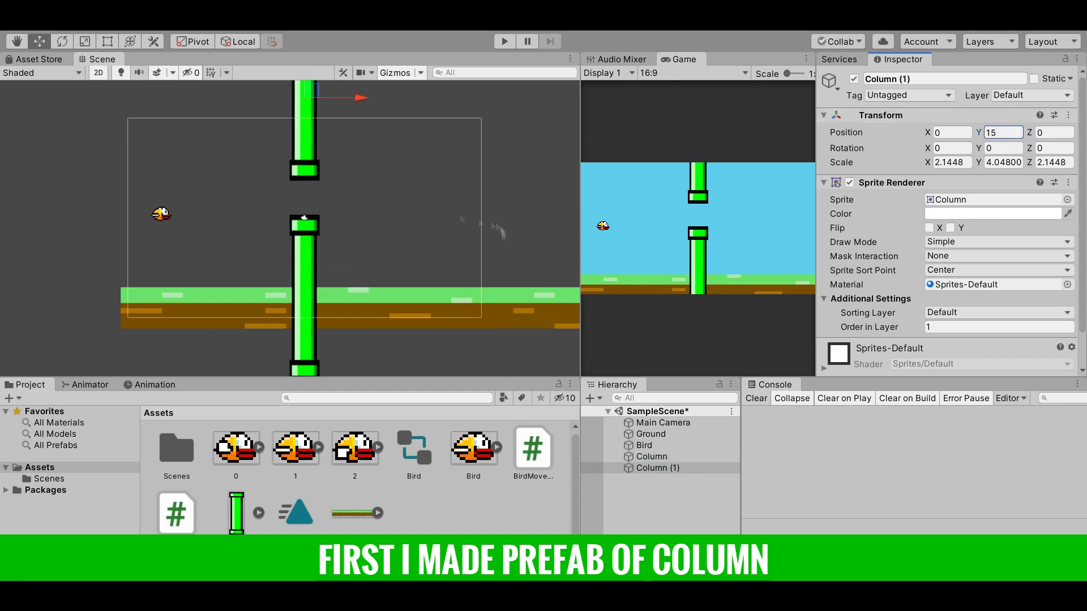
left_click(509, 42)
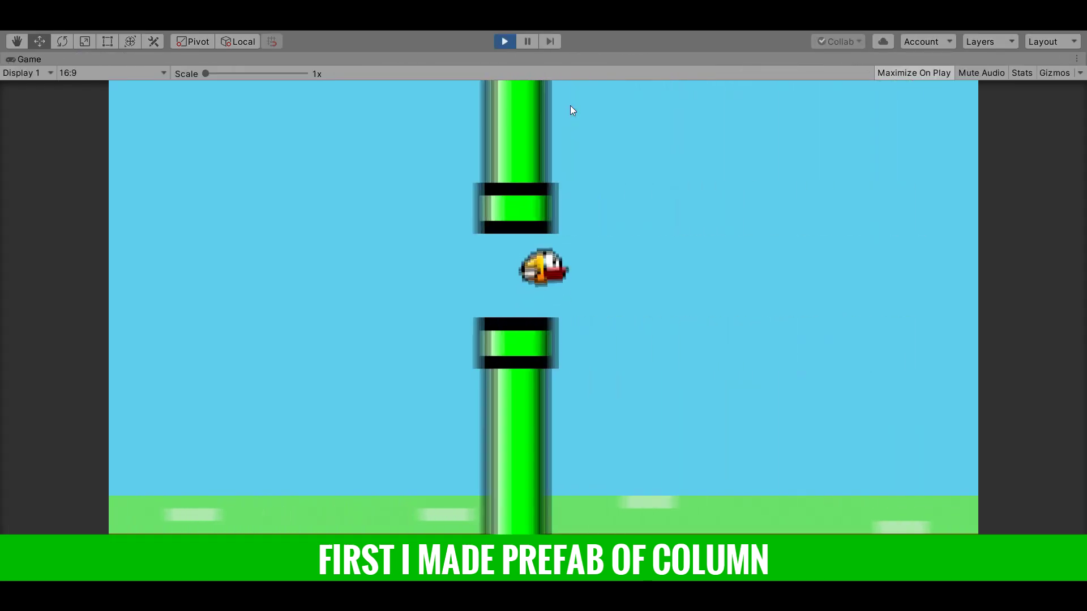
Stop the play test after the bird flies through the column gap
left_click(506, 40)
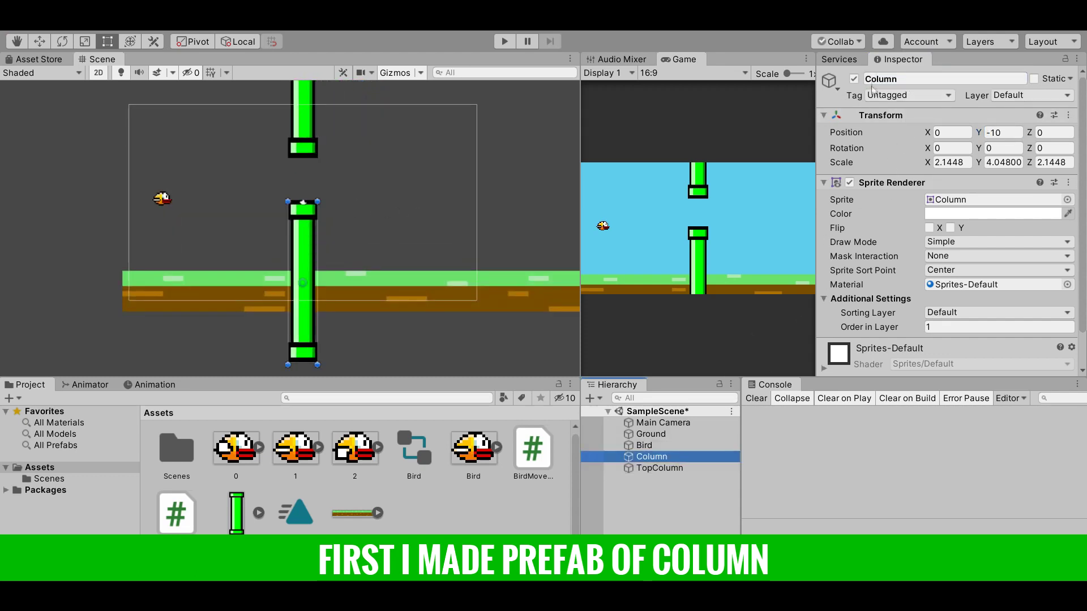
type("Down")
Create an empty Column object and parent DownColumn and TopColumn under it
left_click(654, 498)
right_click(654, 498)
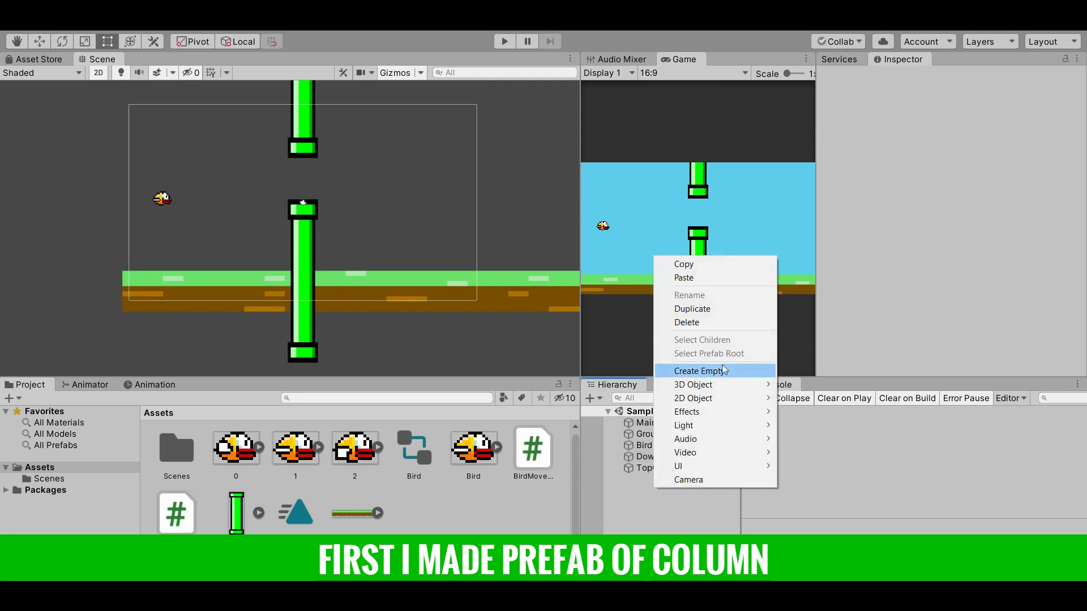
left_click(680, 370)
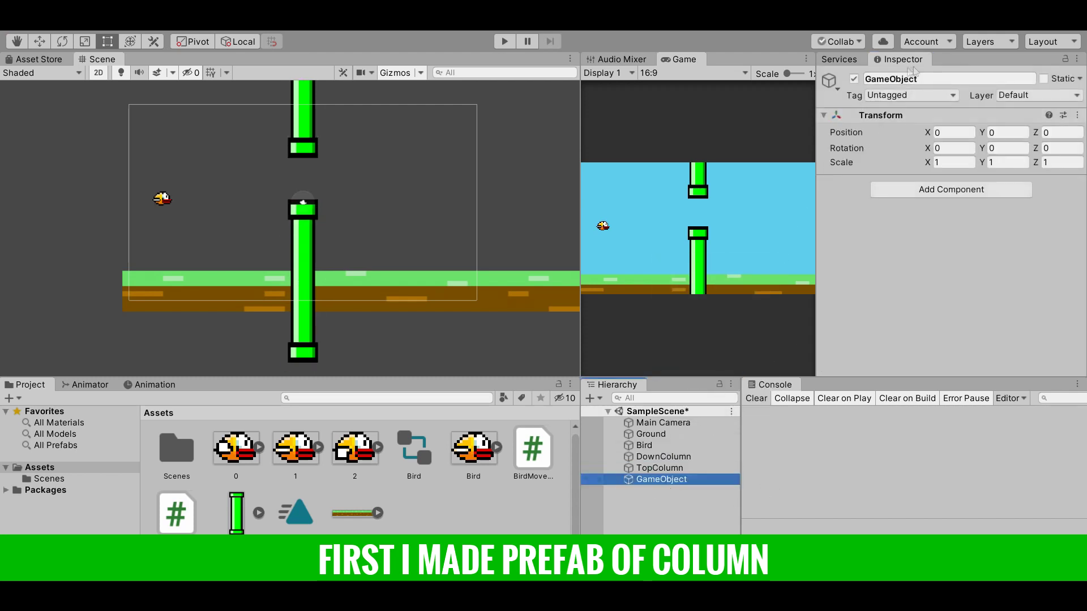
left_click(662, 457)
left_click(659, 468, "shift")
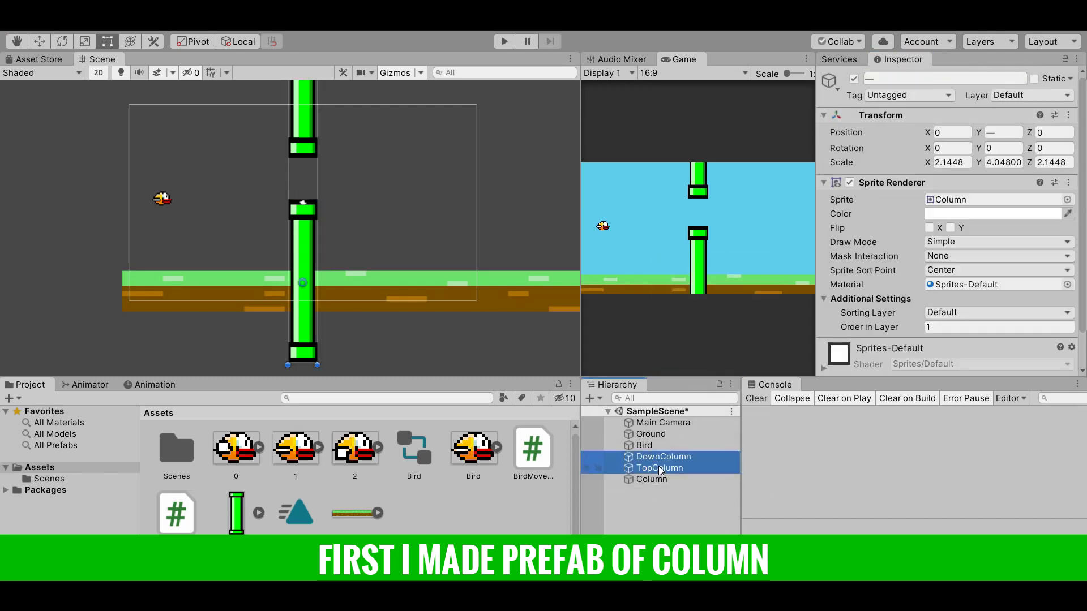
left_click(648, 501)
Move the Column group slightly down with the Move tool
scroll(301, 328, "down", 3)
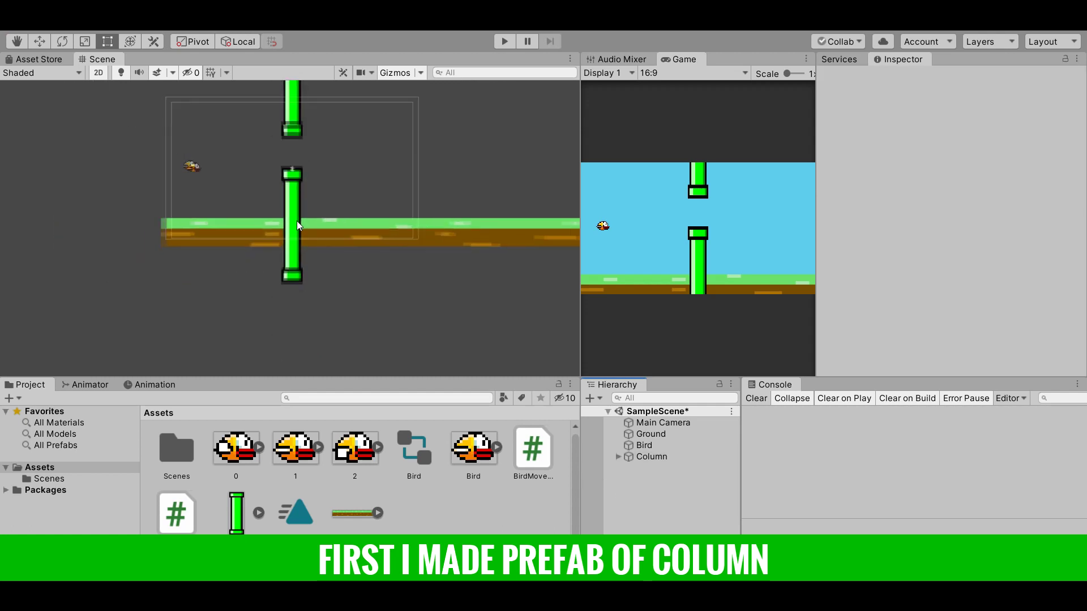
left_click(651, 457)
key("w")
mouse_move(277, 190)
left_mouse_down()
mouse_move(275, 212)
mouse_move(276, 164)
mouse_move(274, 213)
left_mouse_up()
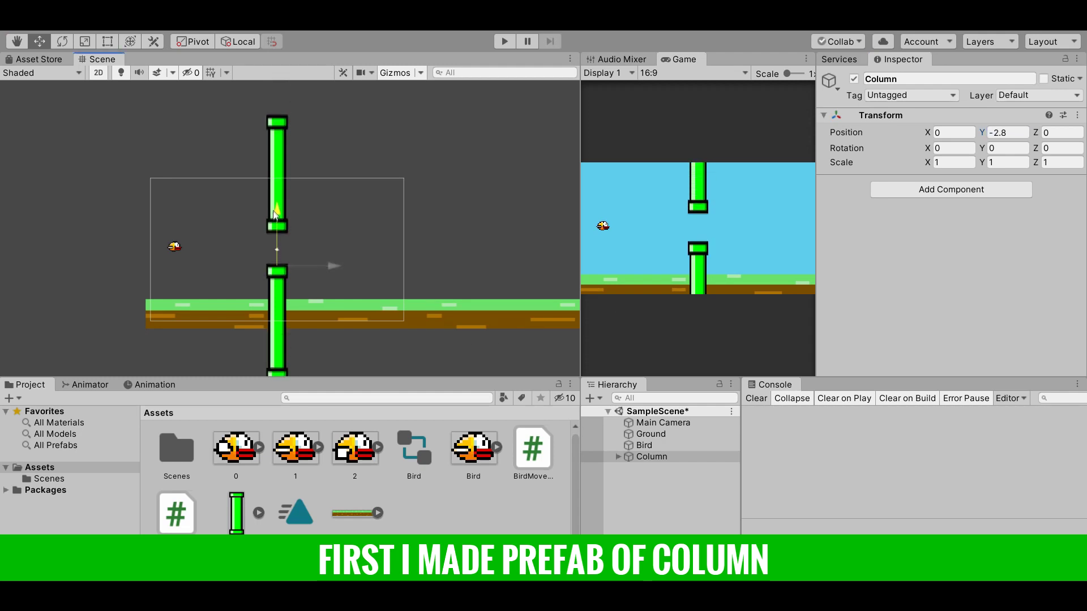
left_click(635, 471)
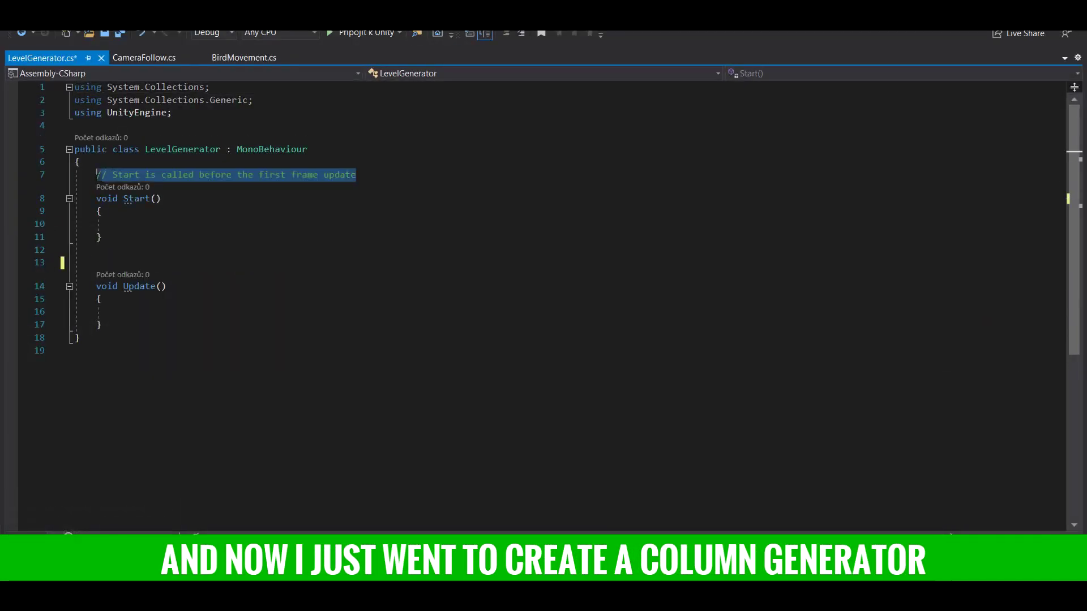
Declare a public GameObject column field plus float randX and posX
type("public GameObject column;")
key("Return")
key("Return")
type("float RandX;")
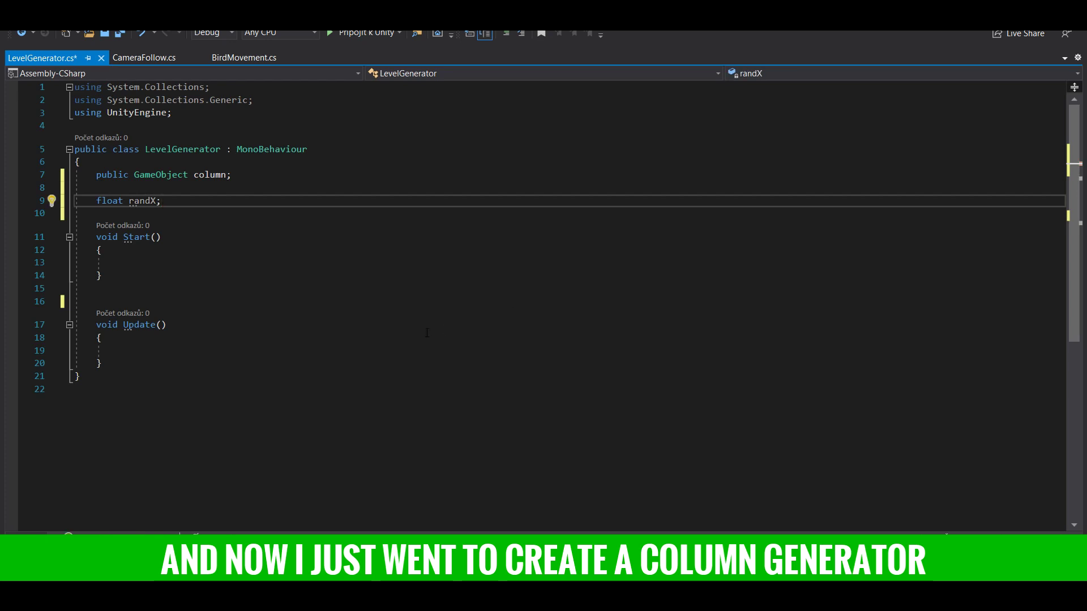
key("Return")
type("float")
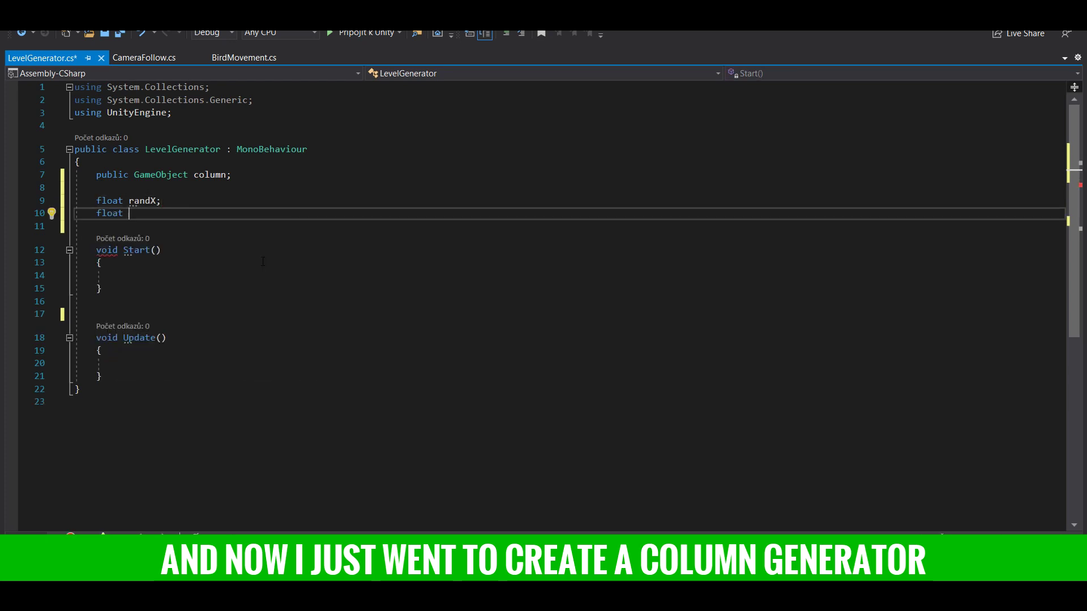
Delete the Start method and begin an if statement in Update
left_click_drag(73, 244, 99, 301)
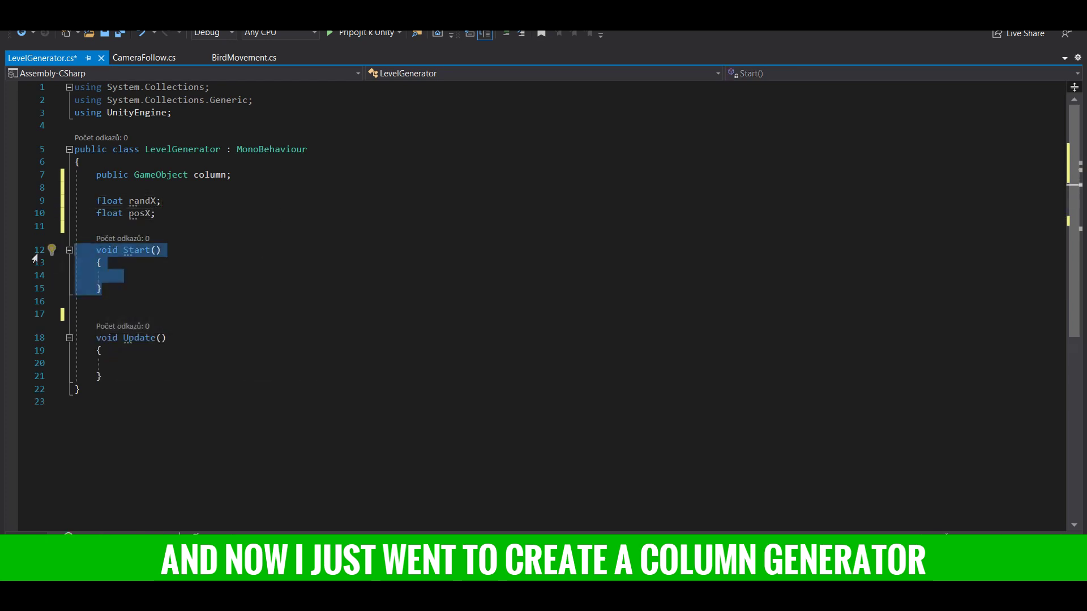
key("Delete")
left_click(96, 288)
type("if")
key("Return")
Add a timeToSpawn float starting at 5.0f and an if (timeToSpawn < 0) block
left_click(118, 301)
type("float timeToSpawn -= Time.deltaTime;")
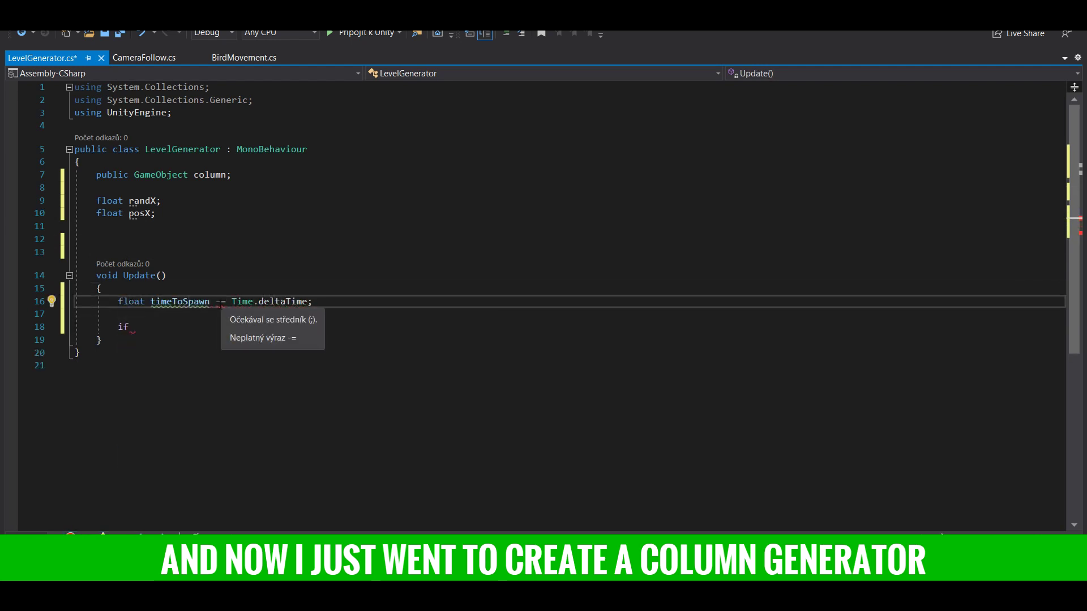
left_click(215, 301)
key("Return")
type("timeToSpawn")
left_click(215, 302)
type(";")
type(".0f")
key("Down")
key("Down")
key("Down")
type("timeToSpawn")
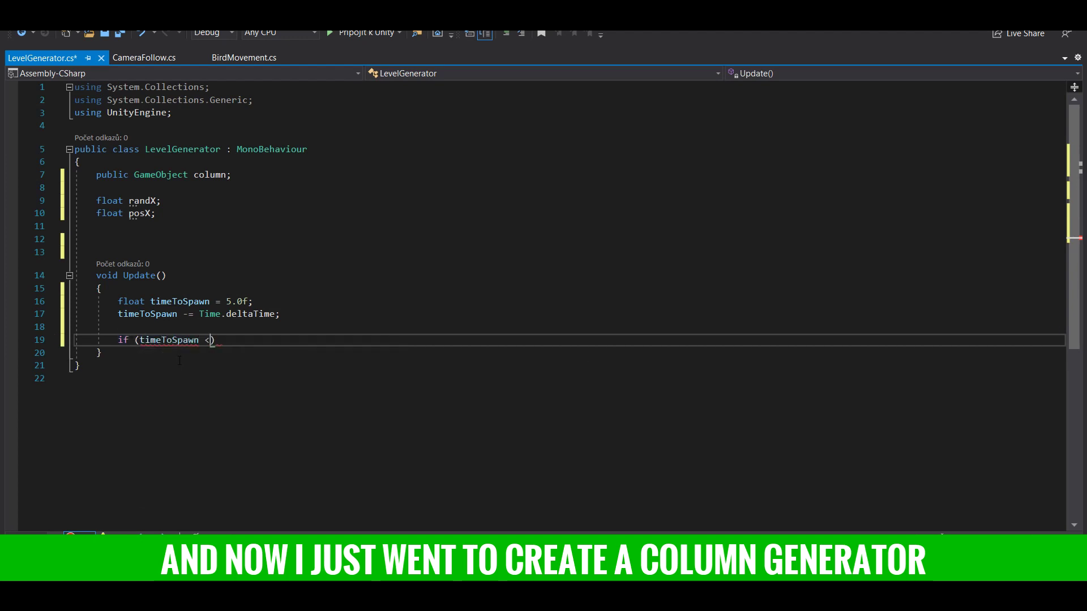
type(" < 0)")
key("Return")
type("{")
key("Return")
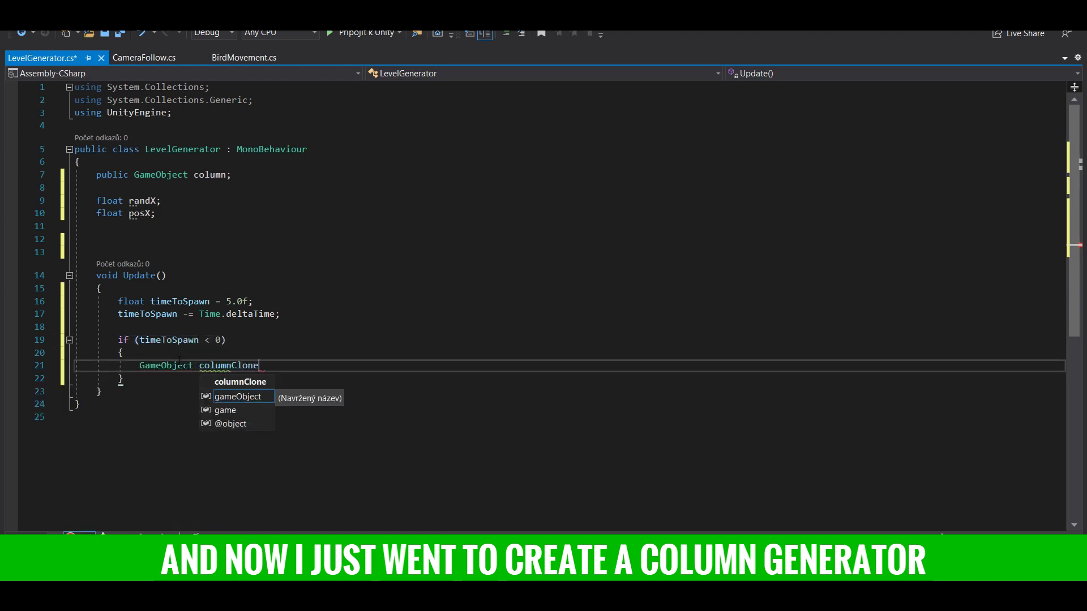
Inside the block, instantiate the column and set randX = Random.Range(-6.0f, 3.4f)
type("e = Instantiate(column);")
key("Return")
type("column.")
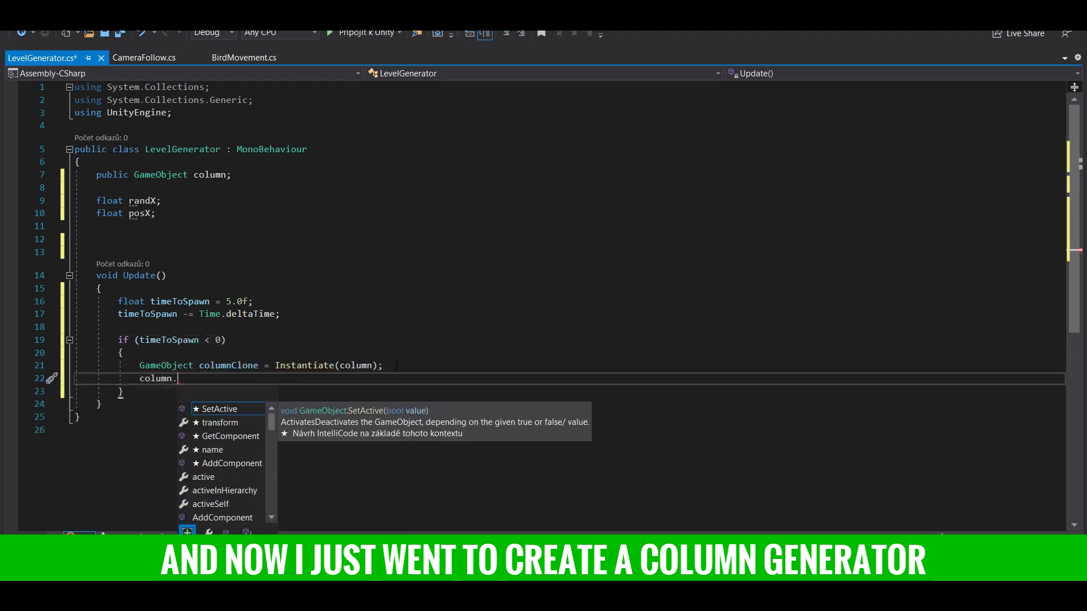
type("transform.position =")
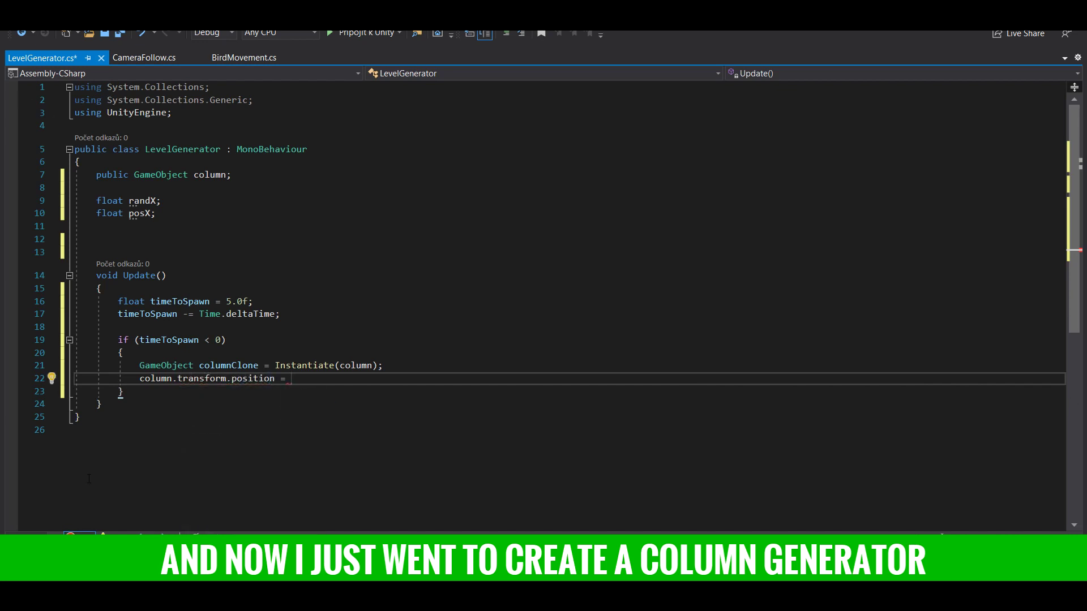
left_click(140, 365)
type("randX = Random.Range(-6.0f, ")
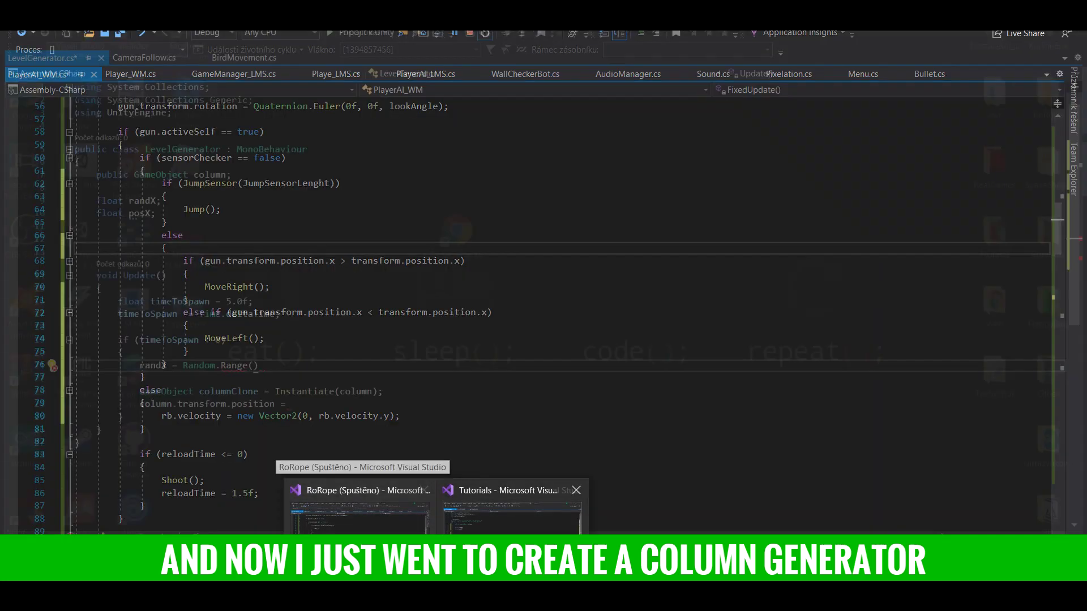
type("3.4f")
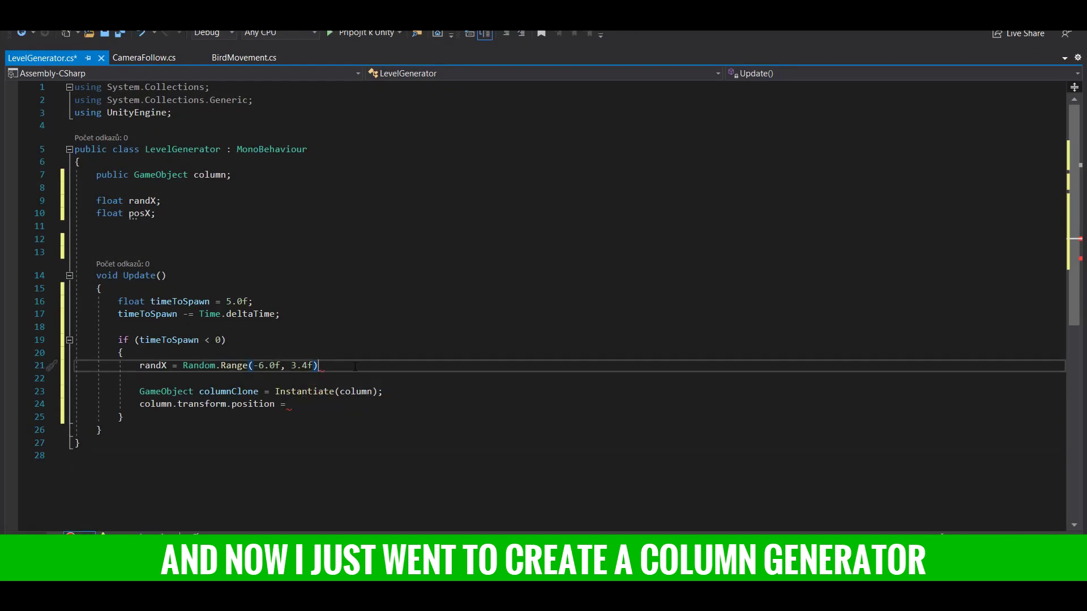
type(");")
key("Return")
type("pos")
type("X += 40;")
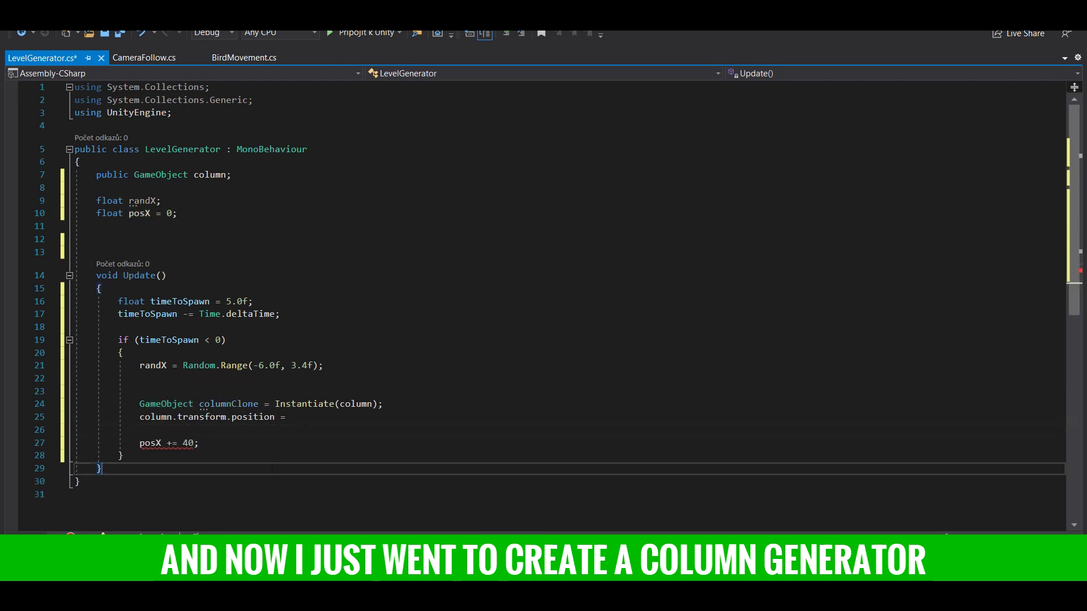
Set the column position to new Vector3(randY, posX, 0), renaming randX to randY
left_click(287, 416)
type("new Vector3(")
type("0,0rand")
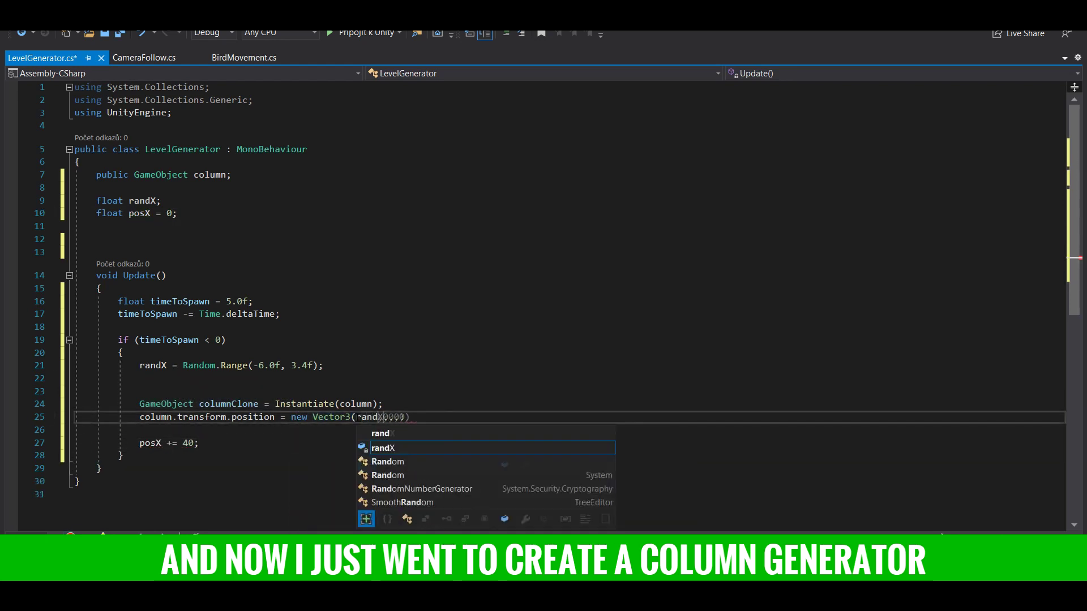
double_click(142, 200)
type("randY")
double_click(153, 365)
type("randY, posX,")
Add a new empty GameObject in Unity to serve as the GameManager
left_click(154, 378)
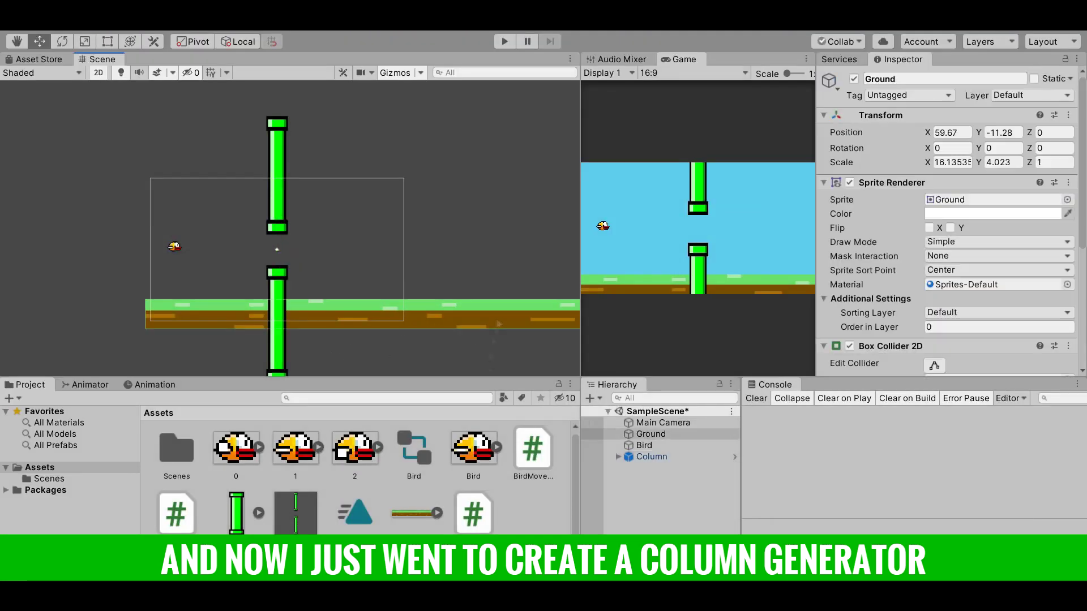
key("ctrl+shift+n")
left_click(891, 79)
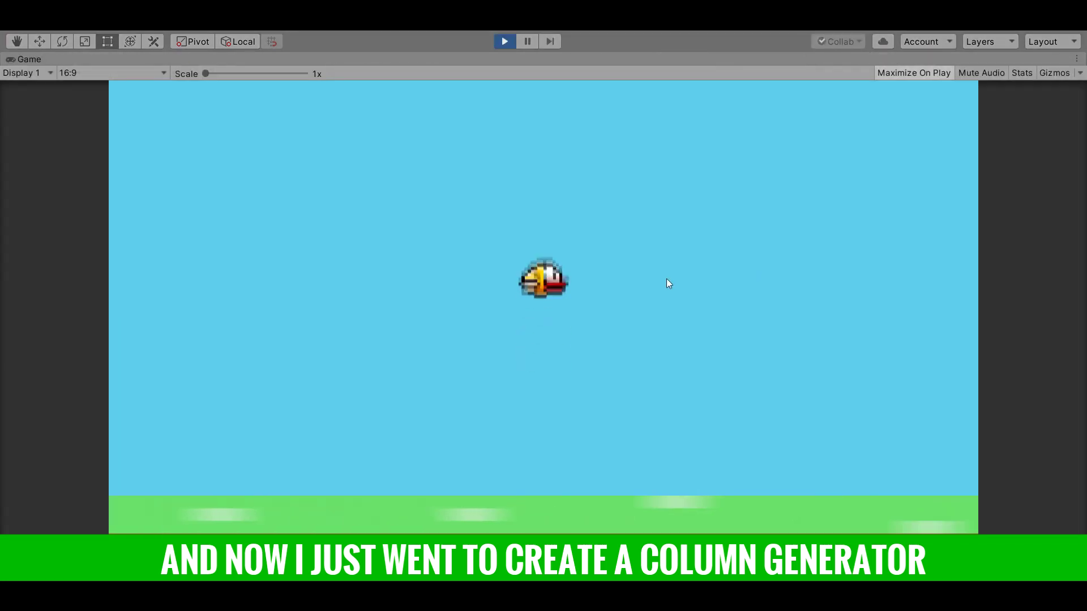
Make timeToSpawn a public float field and restart the play test
type("public float timeToSpawn;")
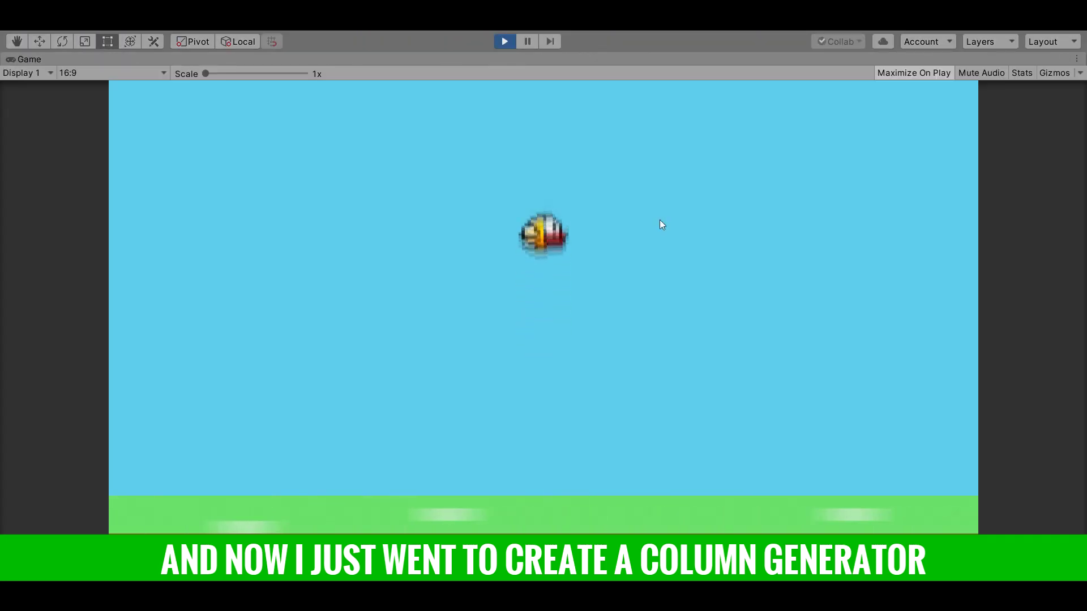
left_click(505, 41)
left_click(504, 41)
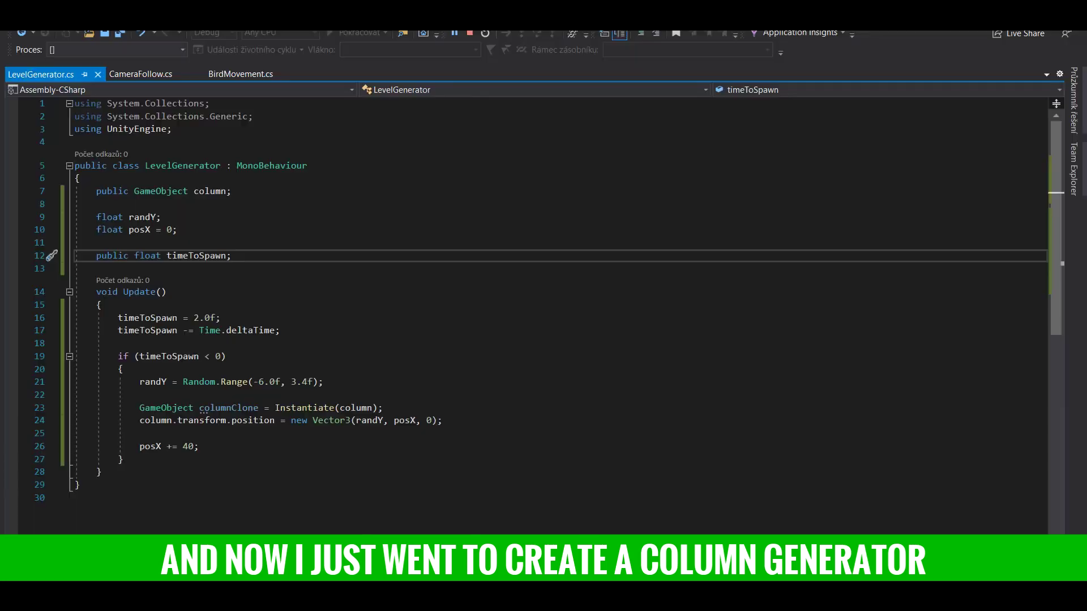
Initialize timeToSpawn to 2, reset it after each spawn, and rerun the game
triple_click(170, 317)
key("ctrl+x")
left_click(231, 256)
type("= 2;")
left_click(198, 433)
type("timeToSpawn =")
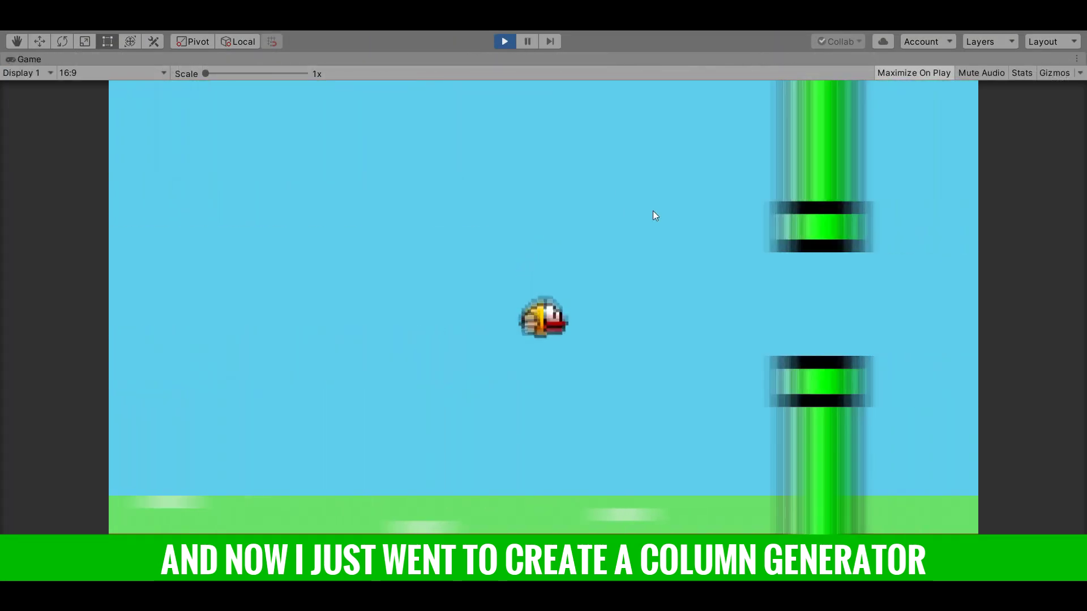
left_click(654, 210)
left_click(654, 214)
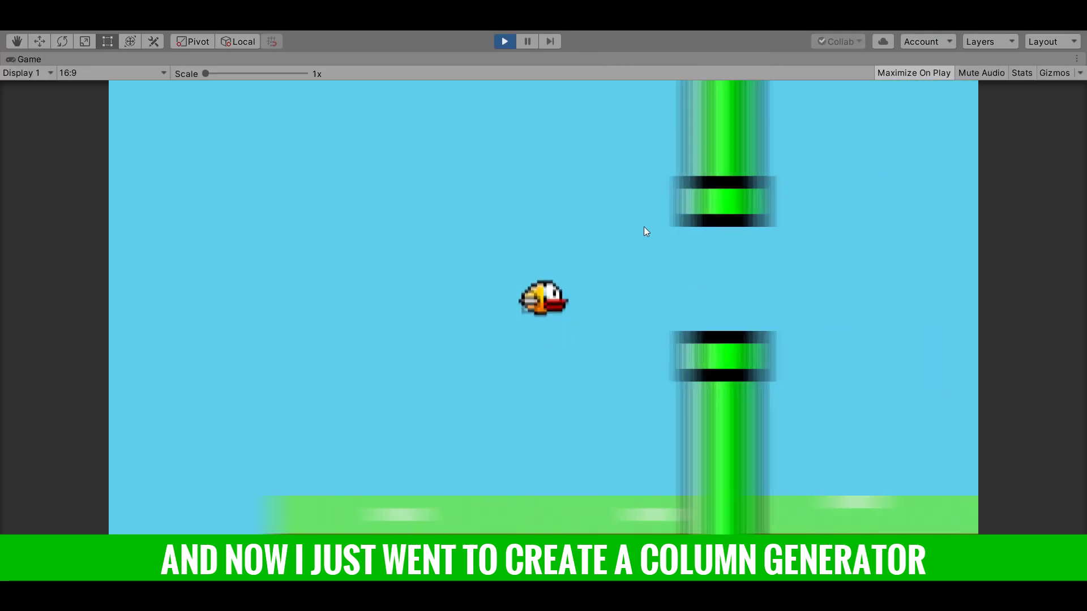
Save the script, reattach to Unity, and begin a public GameObject ground field
left_click(643, 227)
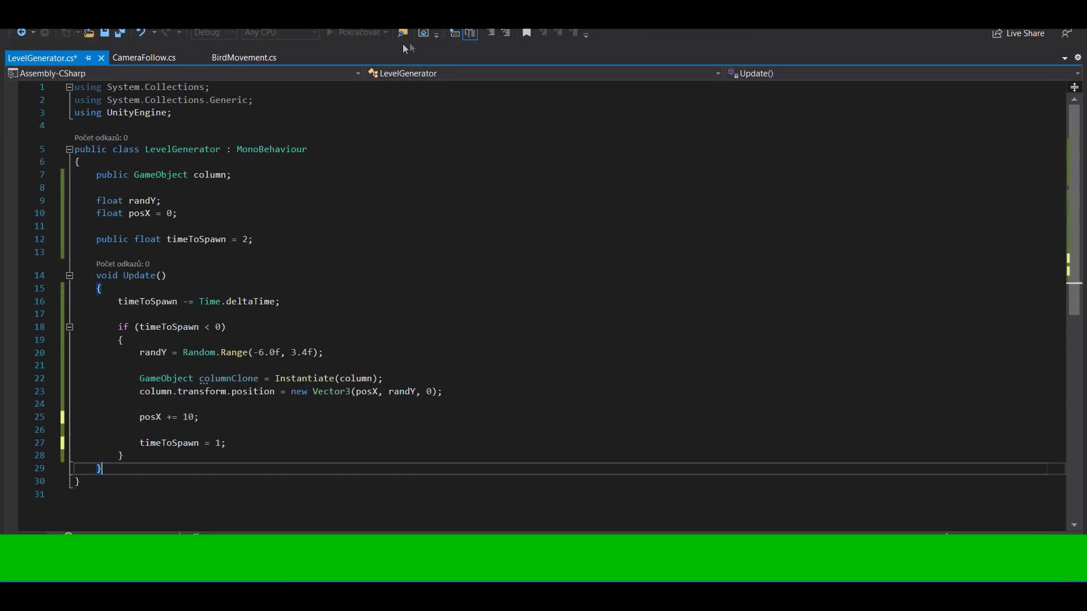
left_click(366, 33)
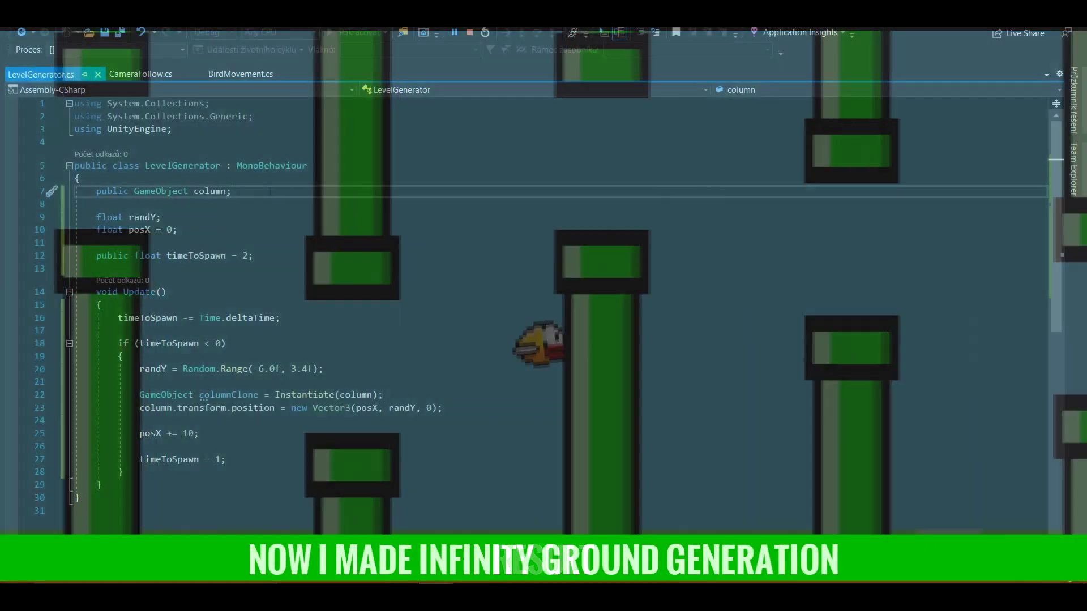
type("ic GameObject ")
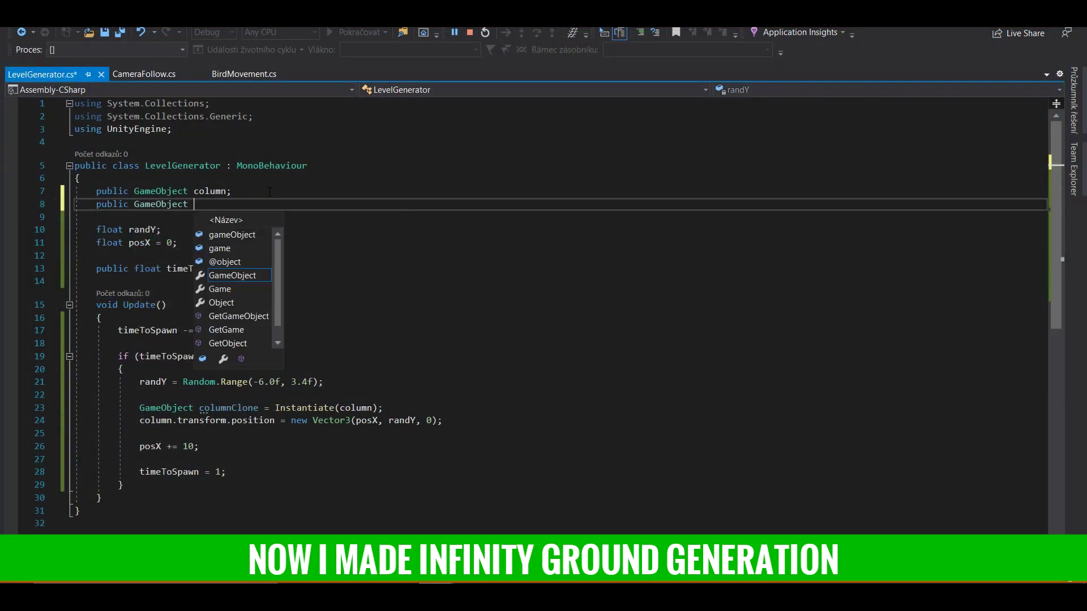
type("ground;")
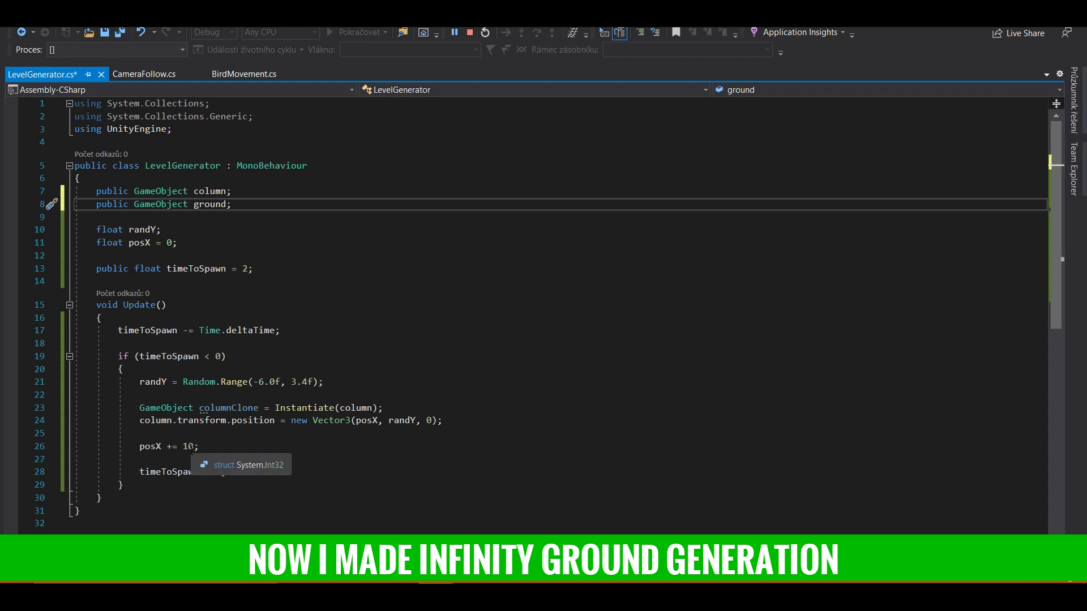
Add a line instantiating groundClone from ground after the column spawn
left_click(389, 409)
key("Return")
type("ameObject groundClo")
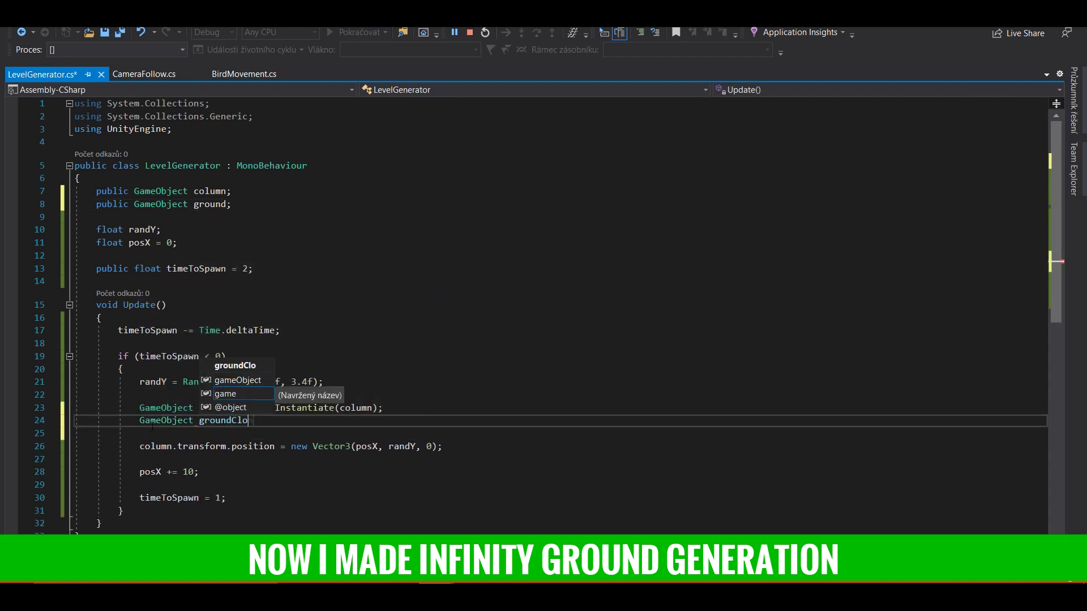
type("ne = Instan")
key("Tab")
type("(grou")
key("Tab")
type(");")
key("Down")
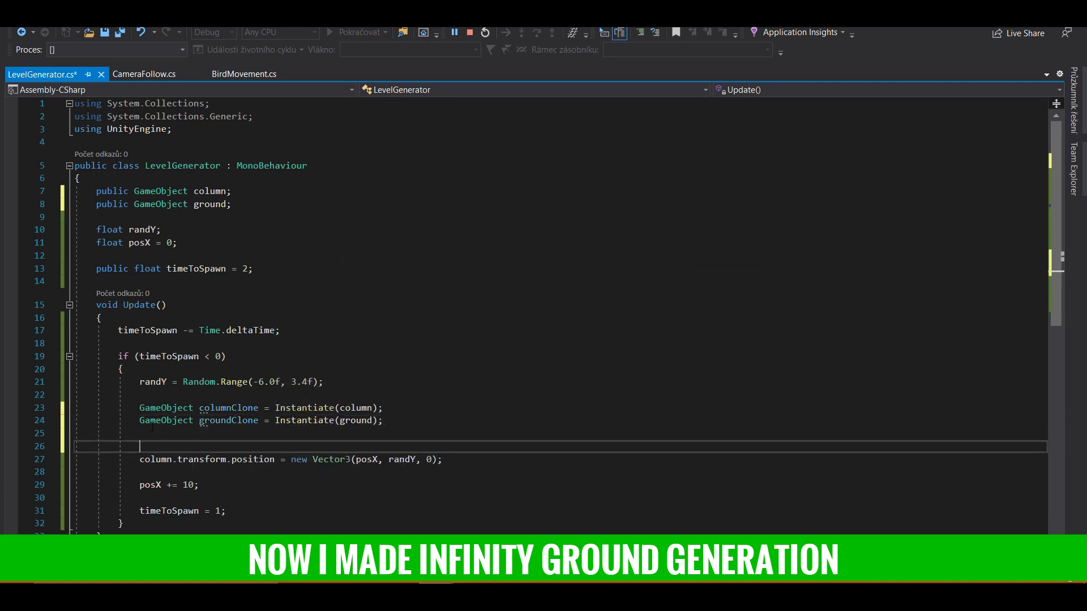
Fix the column position line to use columnClone
key("Down")
key("End")
key("Return")
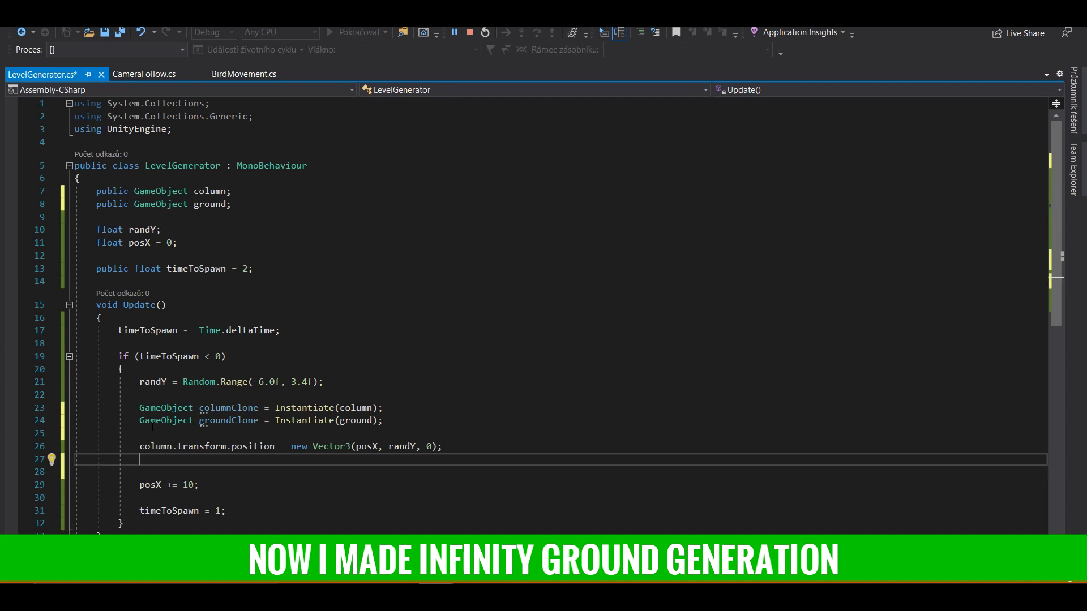
key("Up")
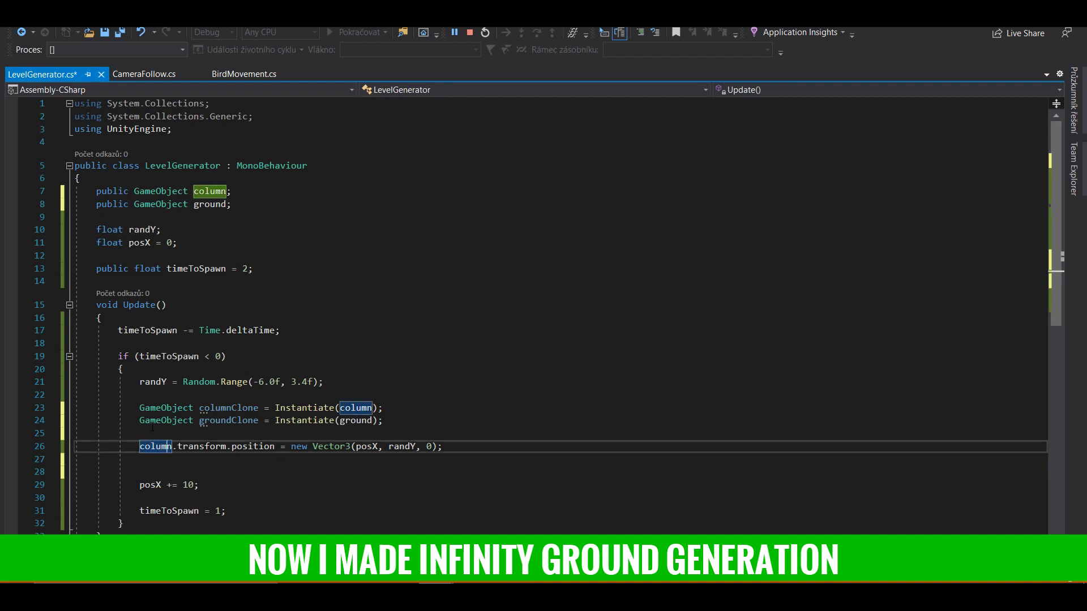
key("Tab")
key("Down")
Set groundClone.transform.position to new Vector3(posX, -11, 0)
type("groundClo")
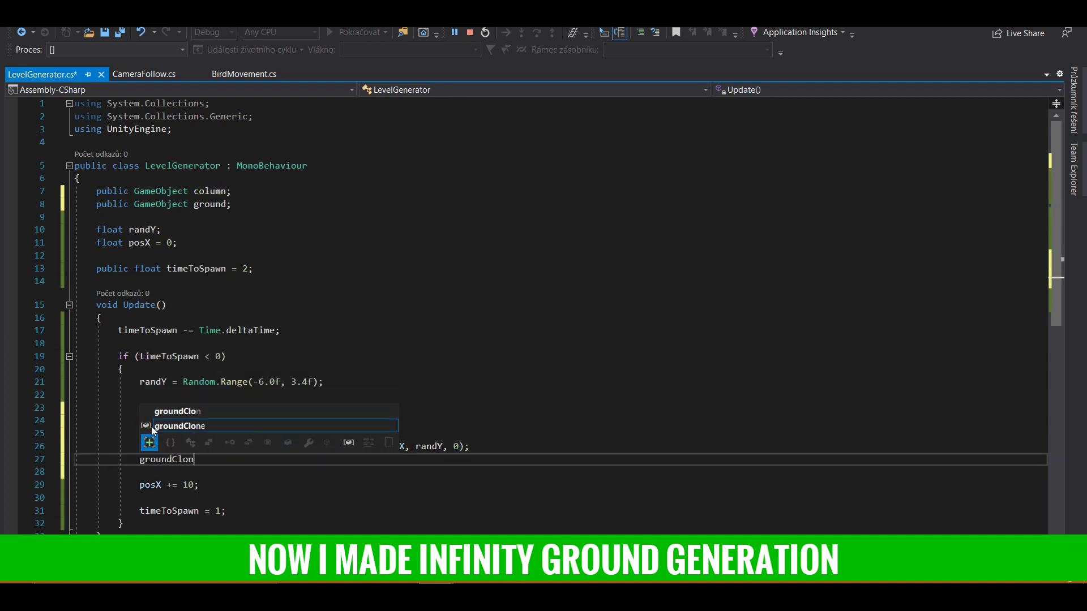
key("Tab")
type(".tran")
key("Tab")
type(".pos")
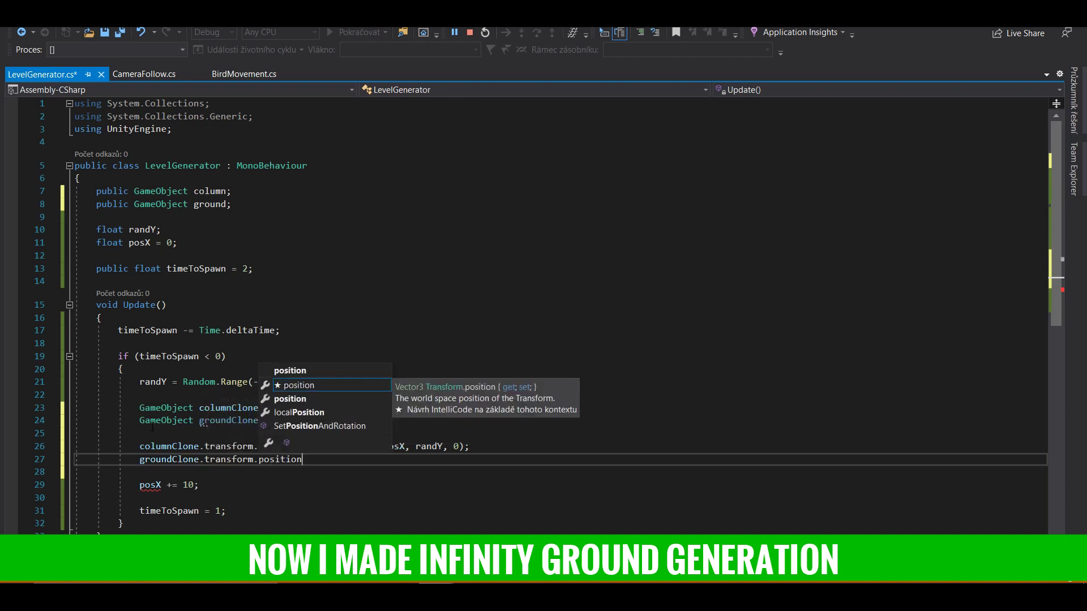
key("Tab")
type("= new")
key("BackSpace")
type("Vector(")
type("posX, 0")
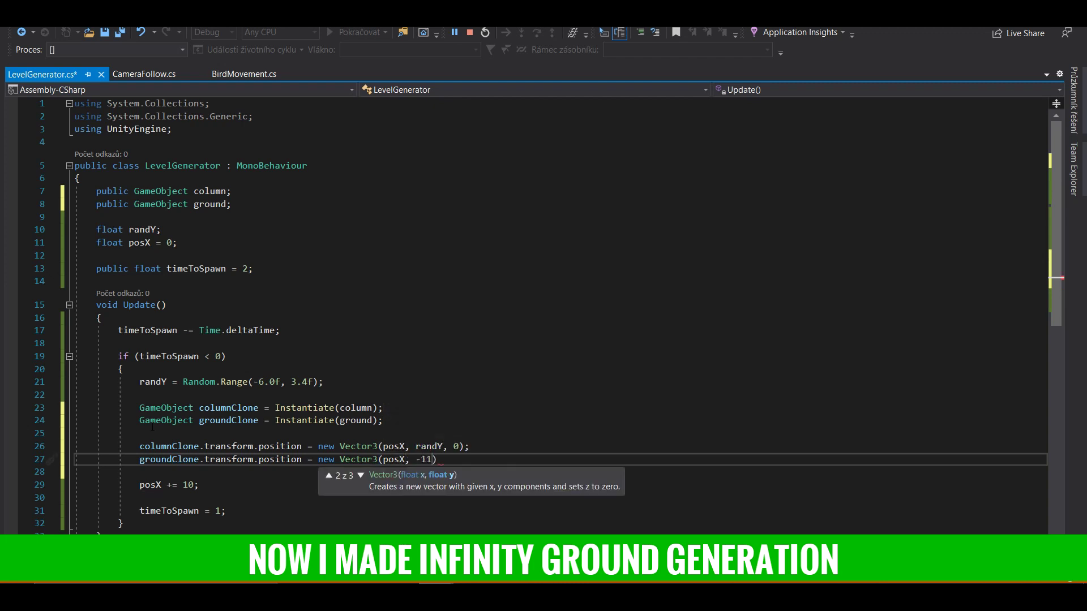
type(", 0);")
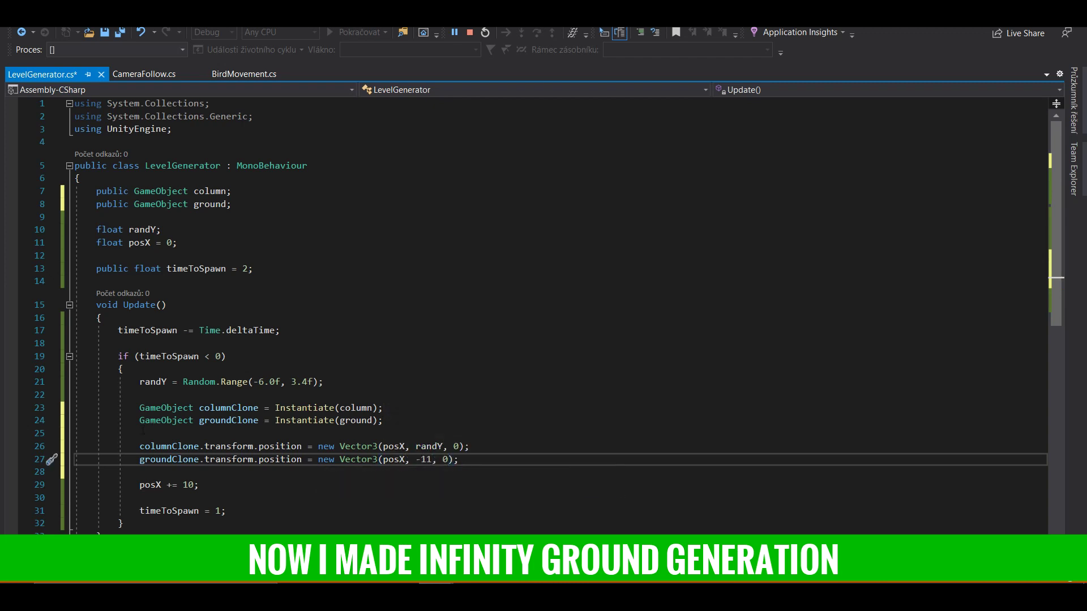
Start a new float field declaration below posX
left_click(196, 244)
key("Return")
type("float")
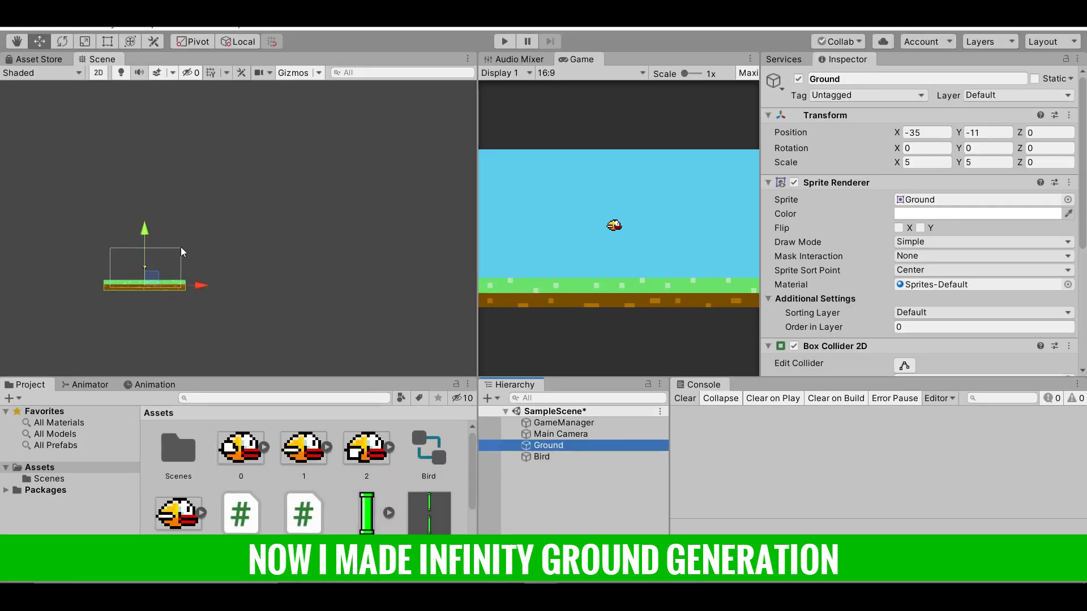
Check the ground's x position and make groundClone's Vector3 use groundPosX
left_click_drag(199, 287, 275, 294)
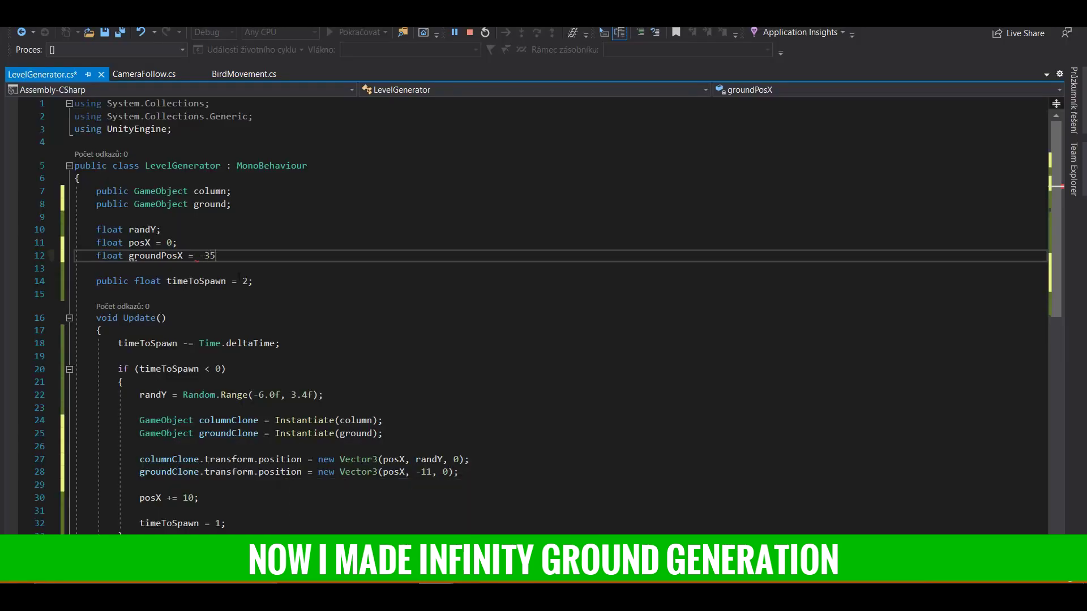
scroll(239, 411, "down", 3)
left_click(383, 433)
type("groundP")
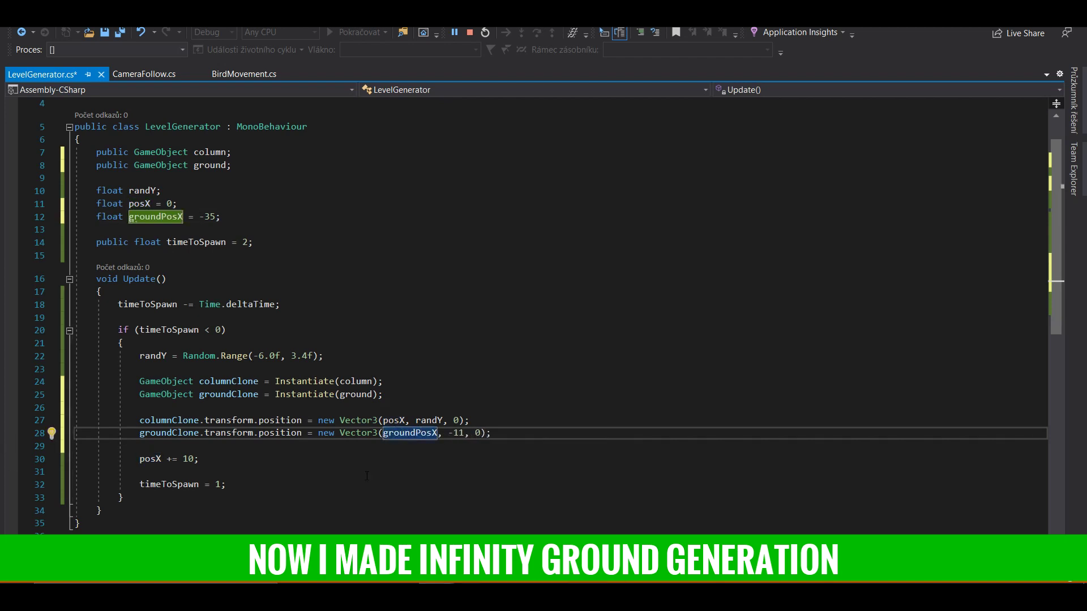
Add a groundPosX += 49 line after the posX increment and save LevelGenerator
left_click(210, 461)
key("Return")
type("grou")
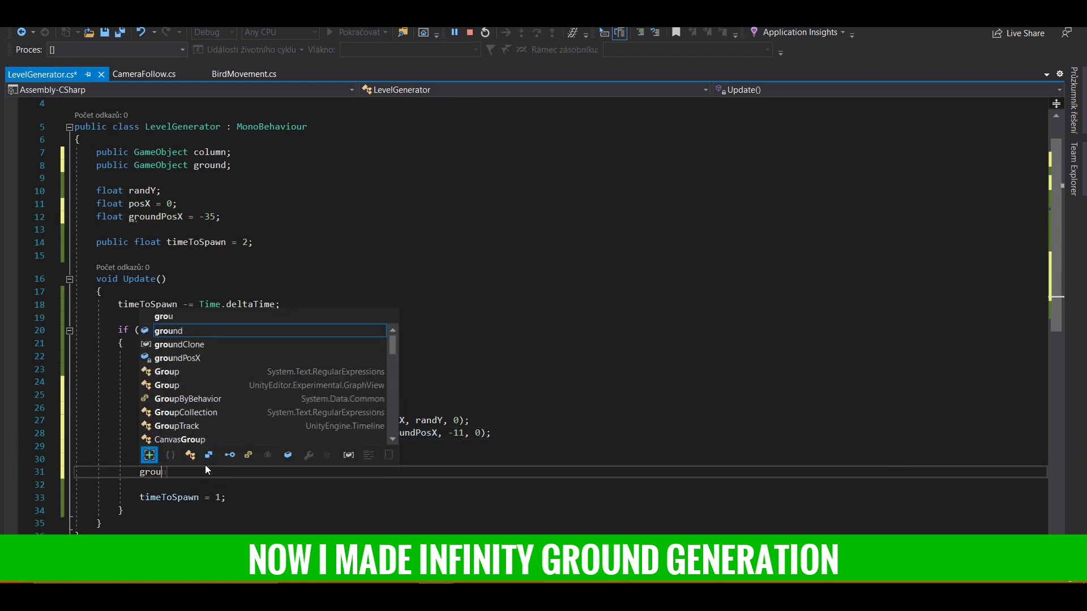
type("ndPosX +=")
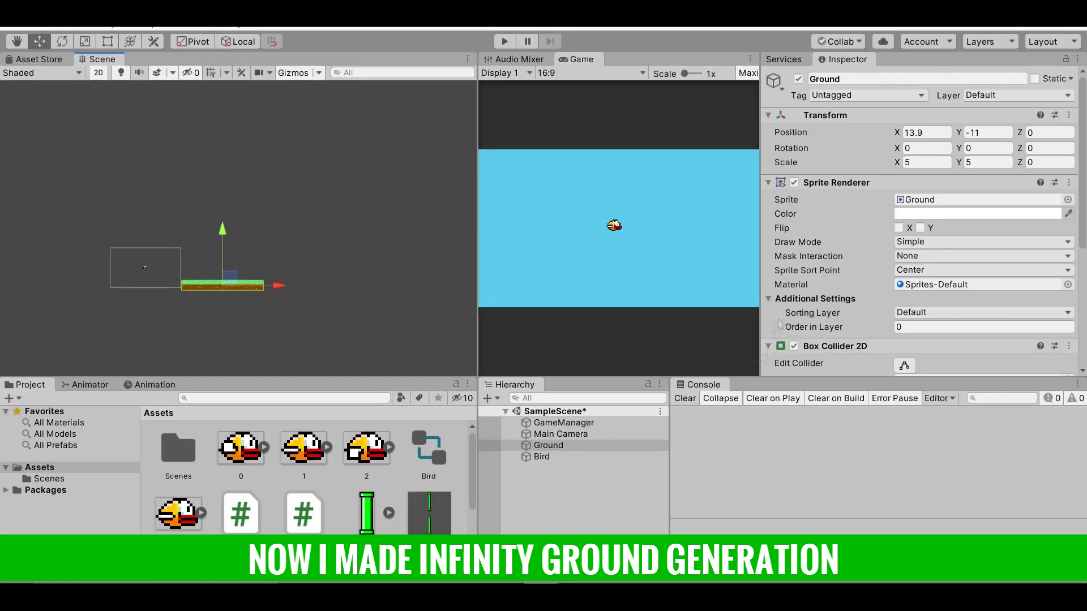
left_click(323, 518)
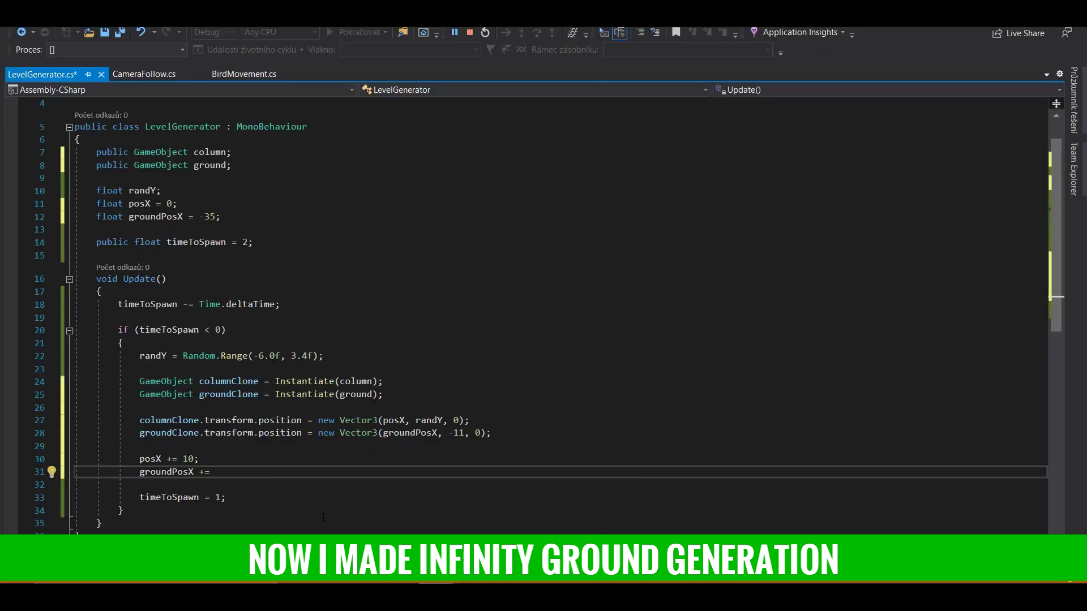
key("ctrl+s")
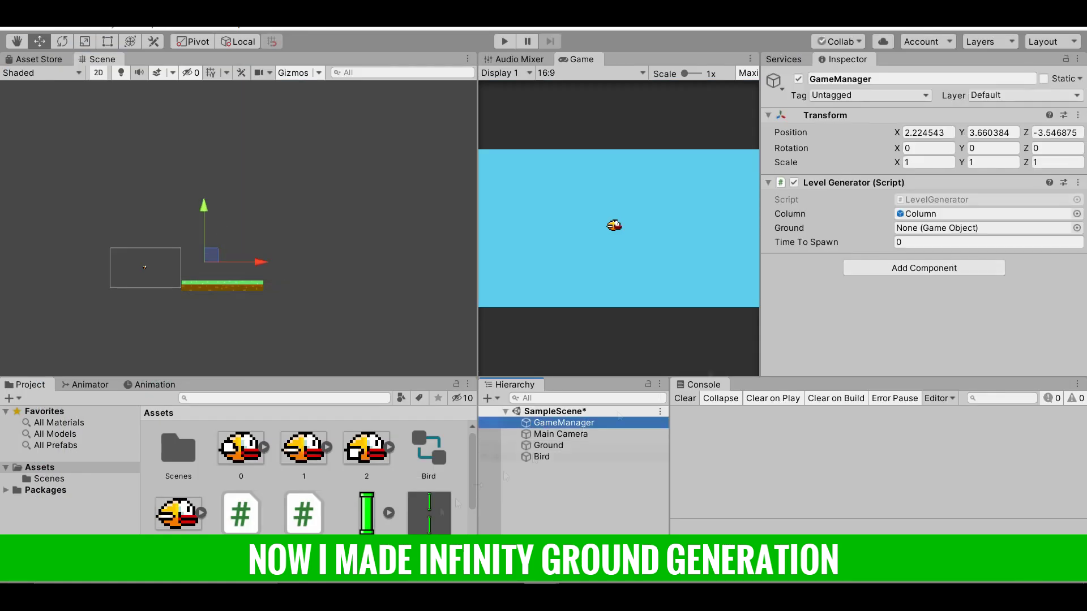
Select the Ground object in the Hierarchy for the Level Generator's Ground field
left_click(541, 446)
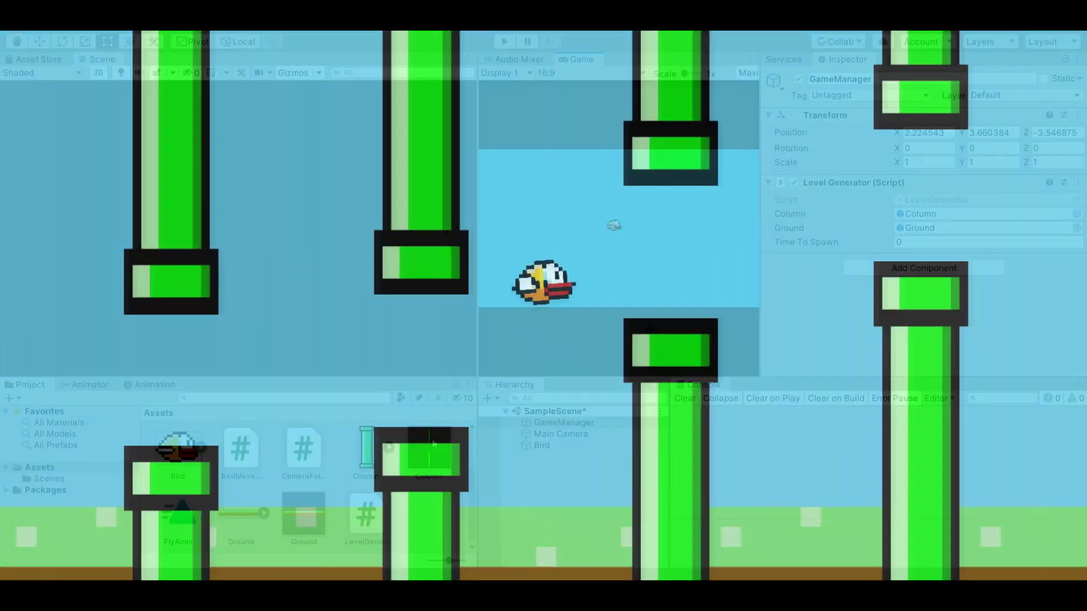
Open the Column prefab for editing and select its TopColumn pipe to give it a Box Collider 2D
left_click(428, 453)
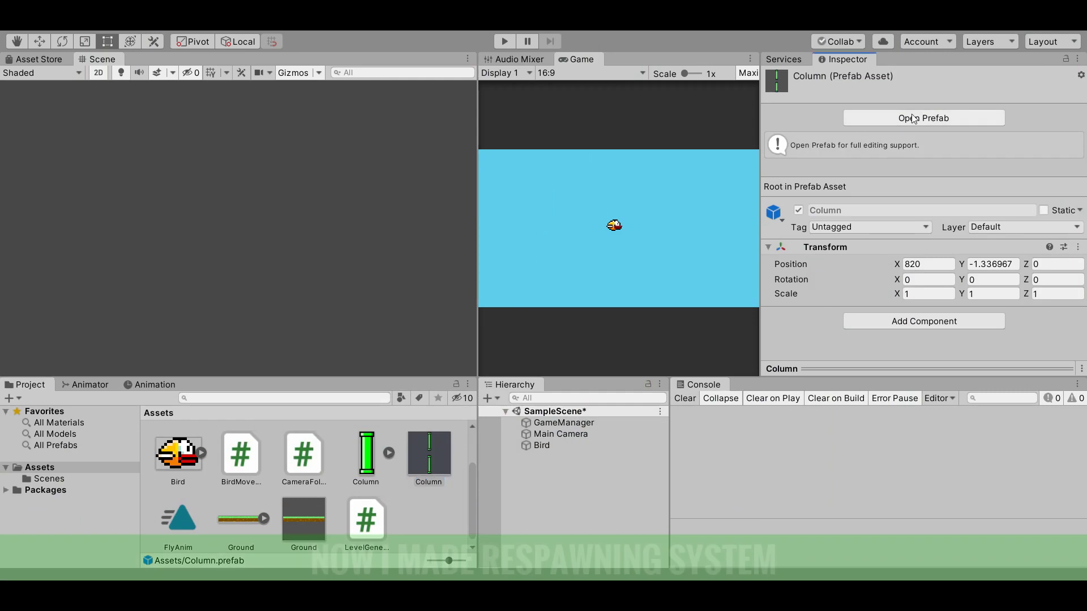
left_click(908, 117)
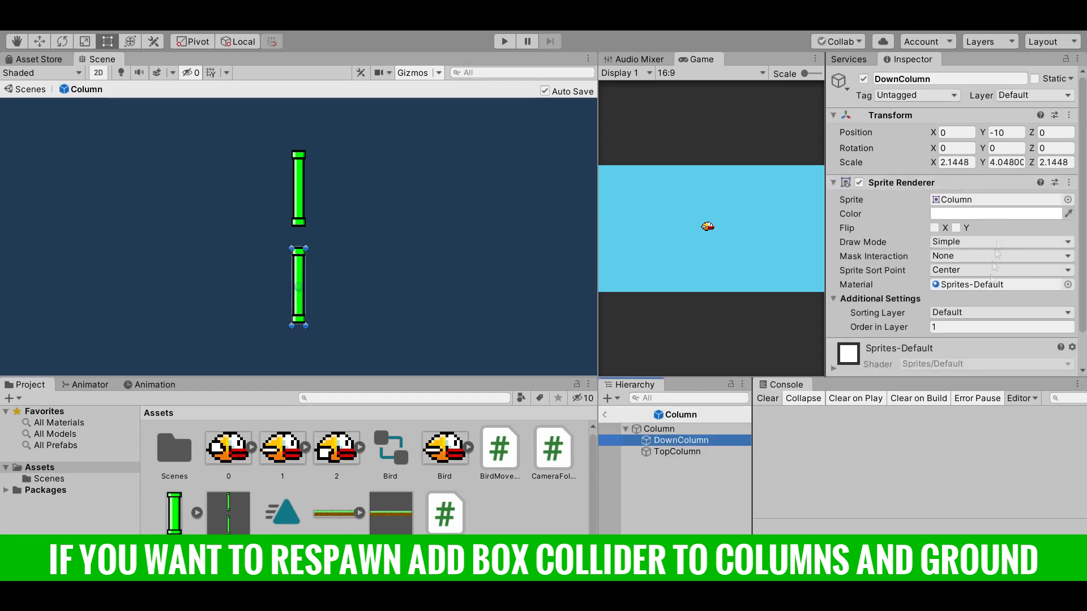
scroll(973, 317, "down", 3)
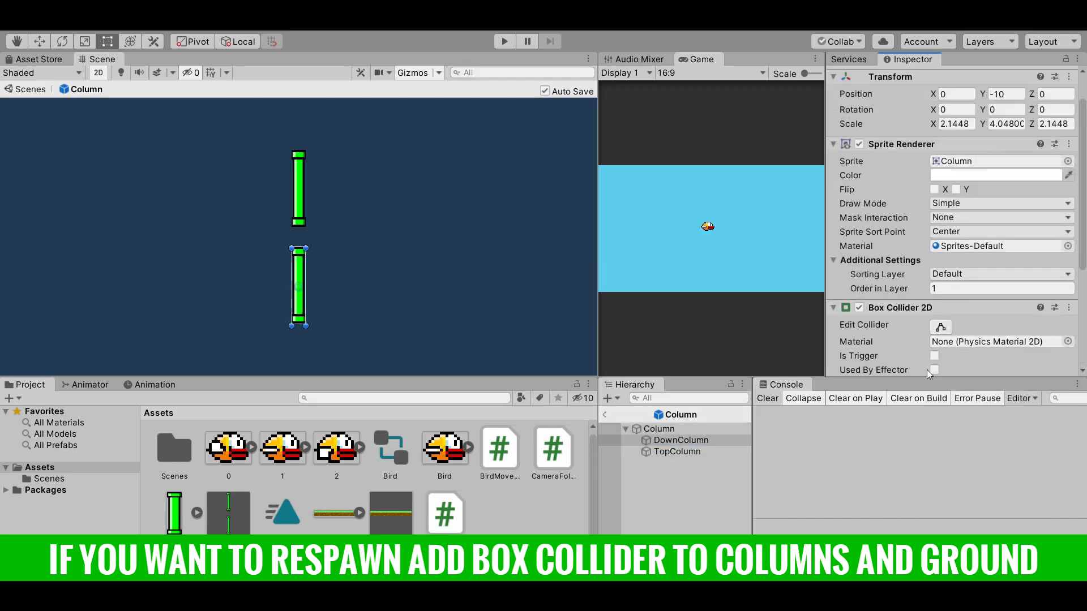
scroll(980, 327, "down", 5)
left_click(664, 453)
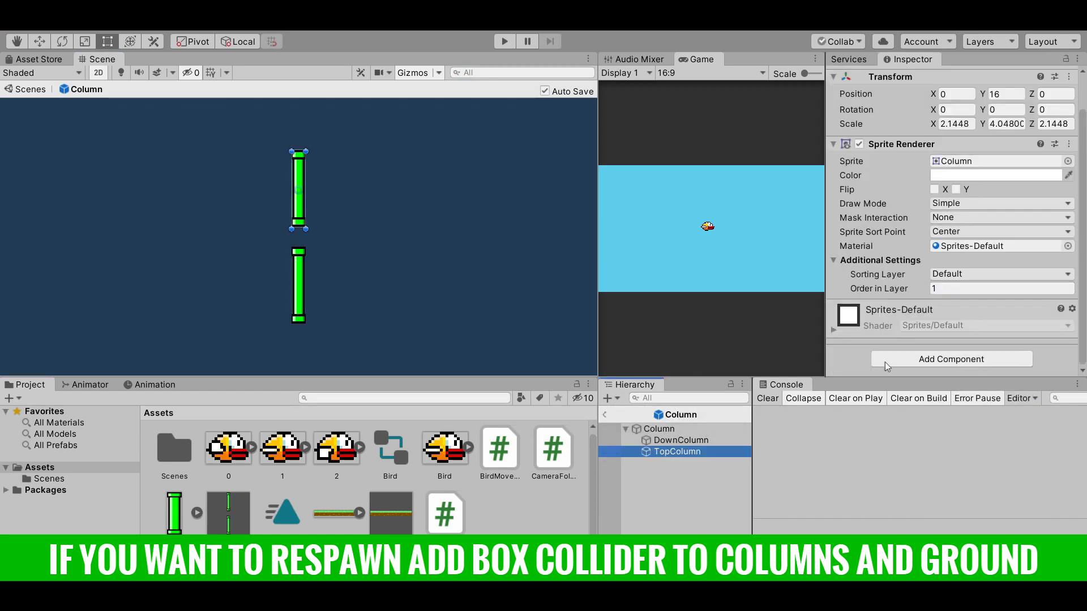
scroll(936, 258, "up", 2)
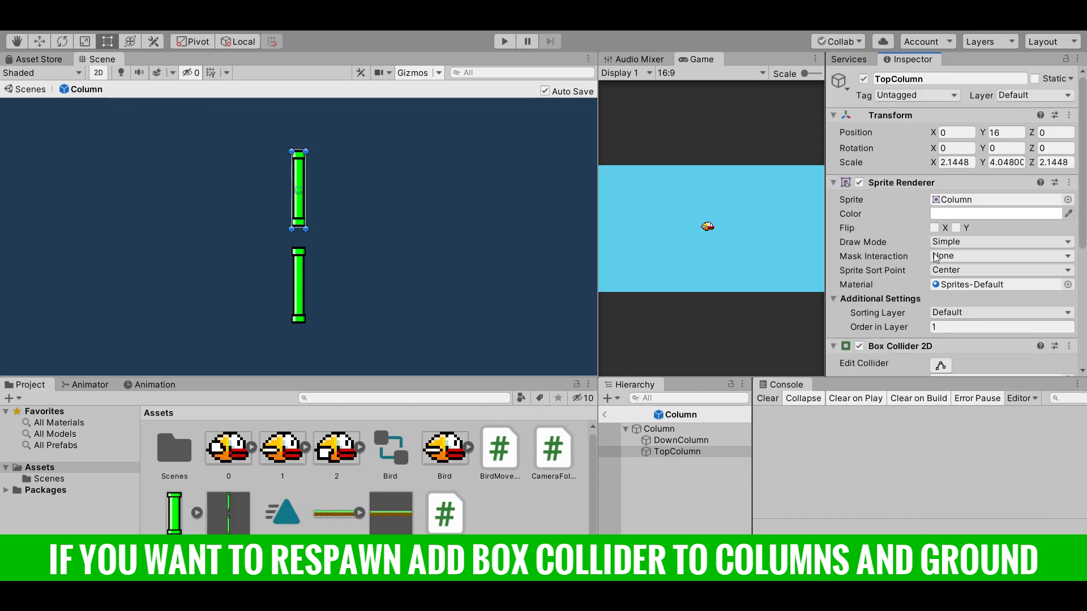
scroll(935, 258, "down", 8)
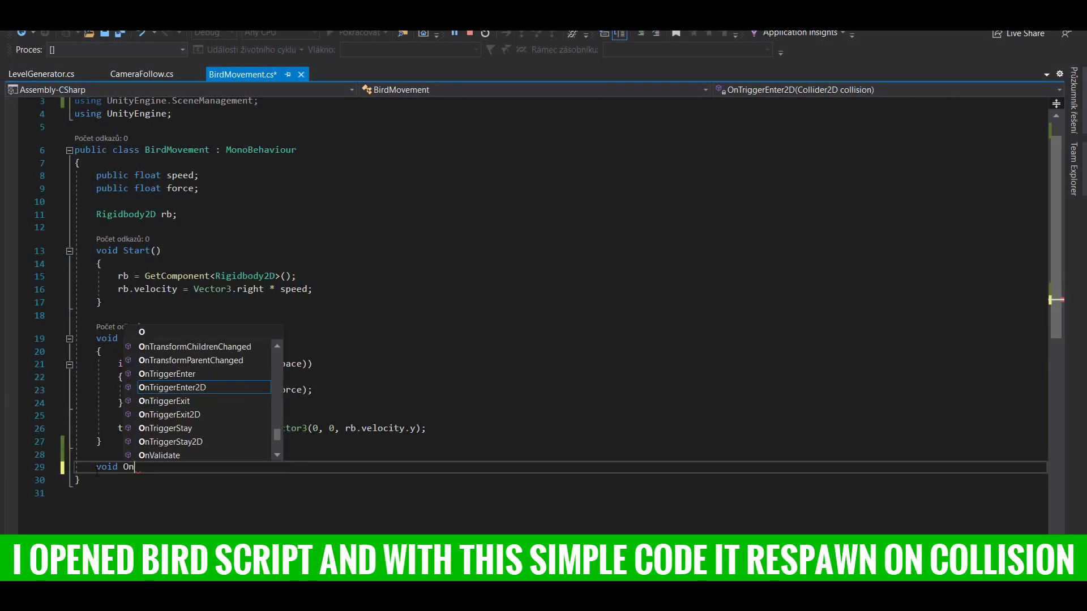
Continue typing the new OnCollisionEnter2D method after Update in BirdMovement.cs
type("Coll")
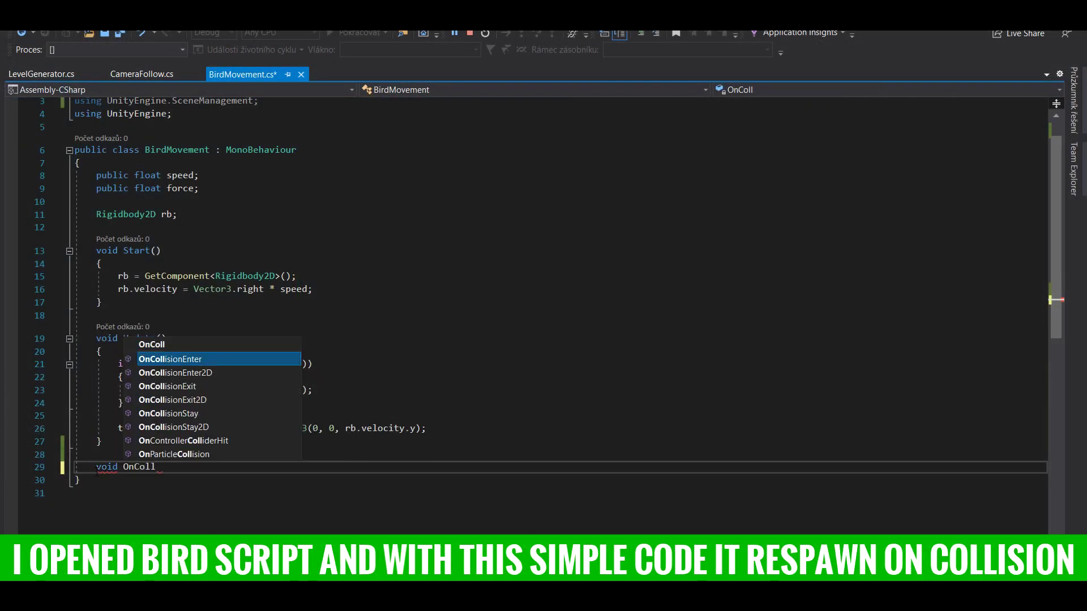